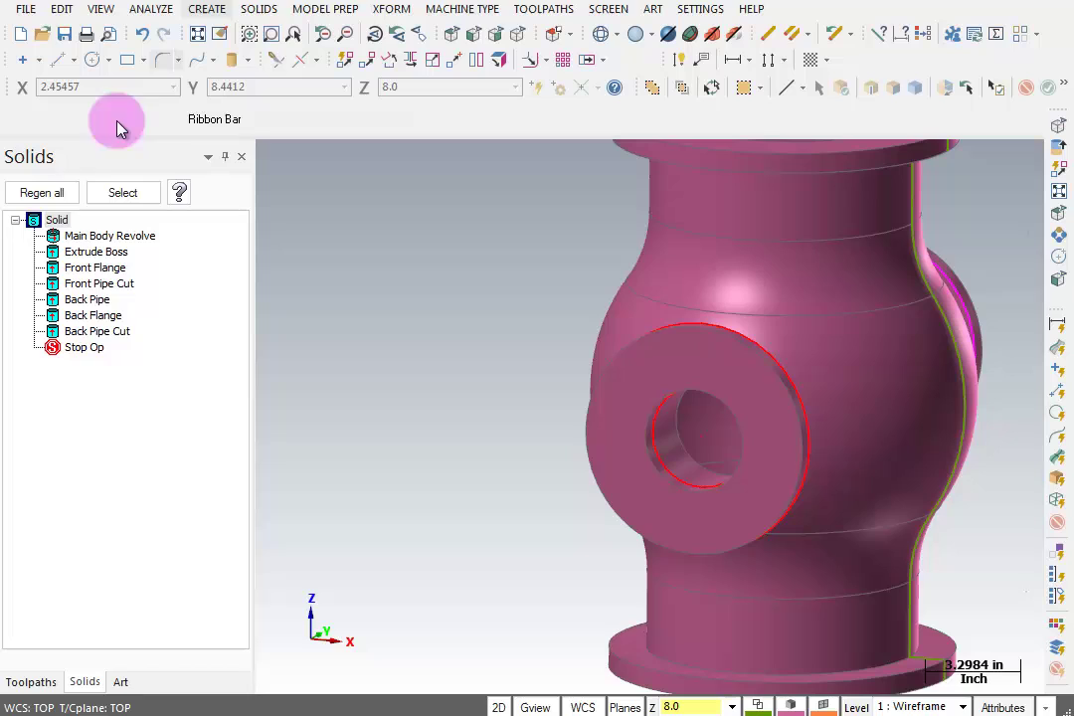
# Step: Collapse the Solid entry's feature tree in the Solids manager to a single line
pyautogui.click(14, 221)
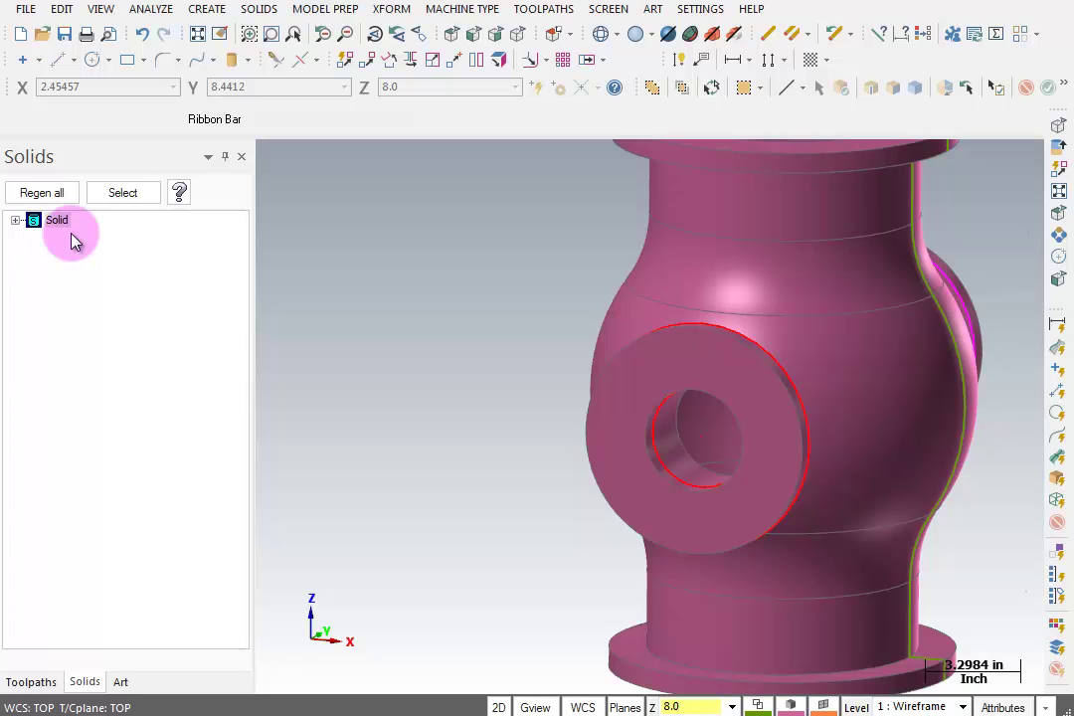
pyautogui.click(256, 9)
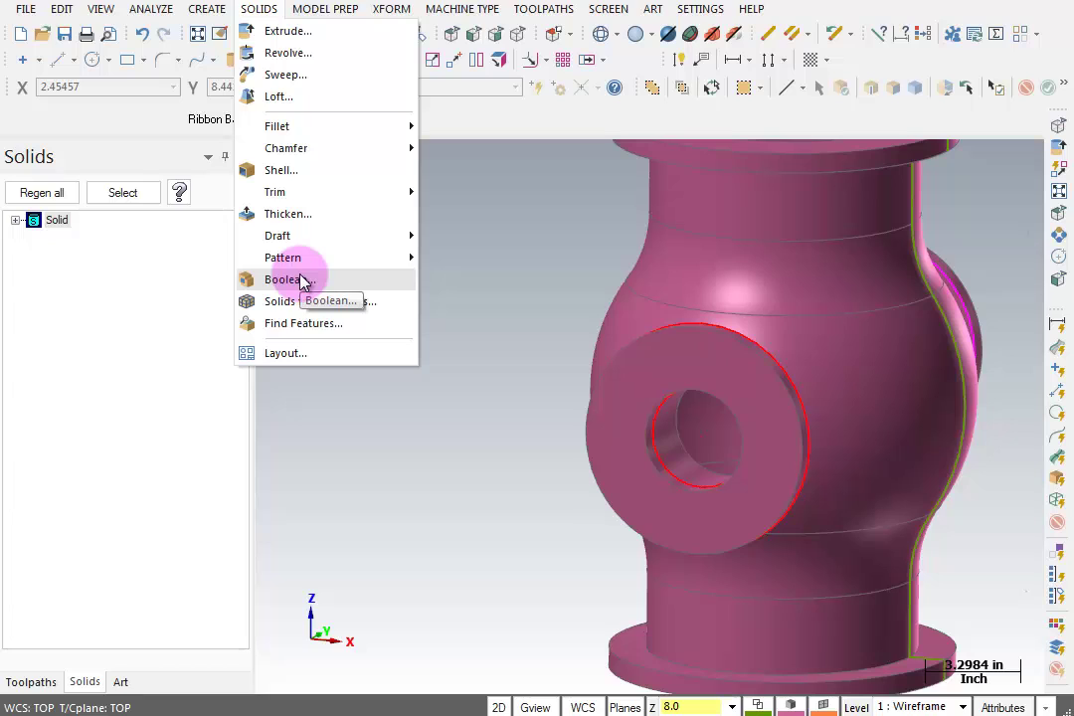
pyautogui.click(163, 95)
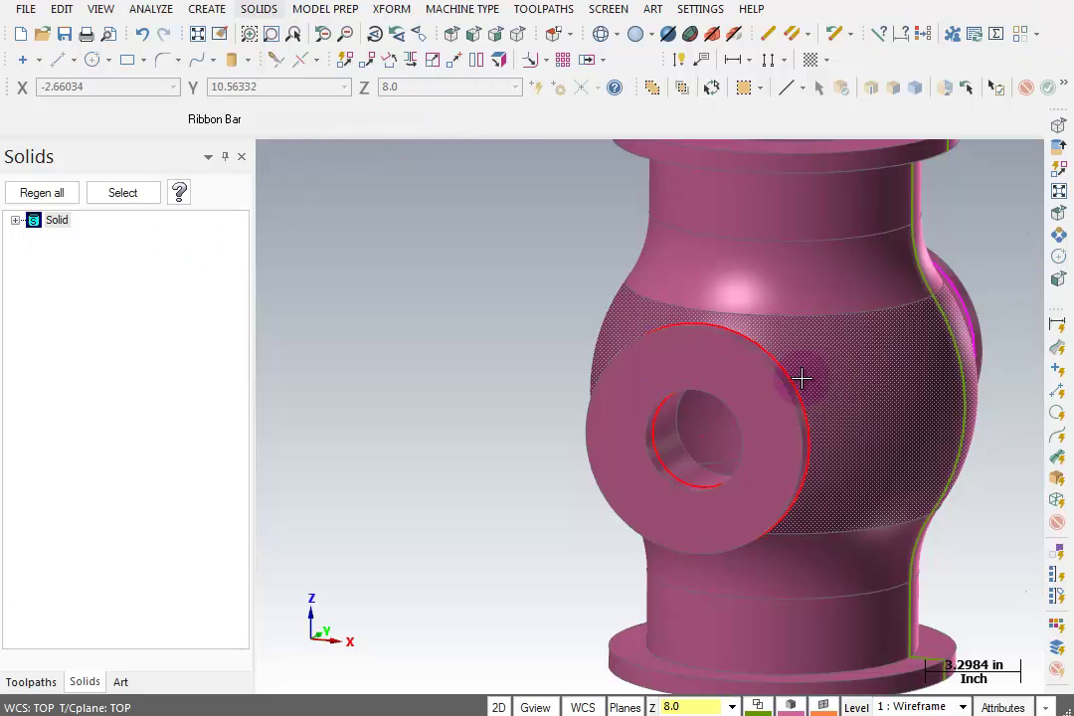
pyautogui.click(675, 369)
pyautogui.click(824, 374)
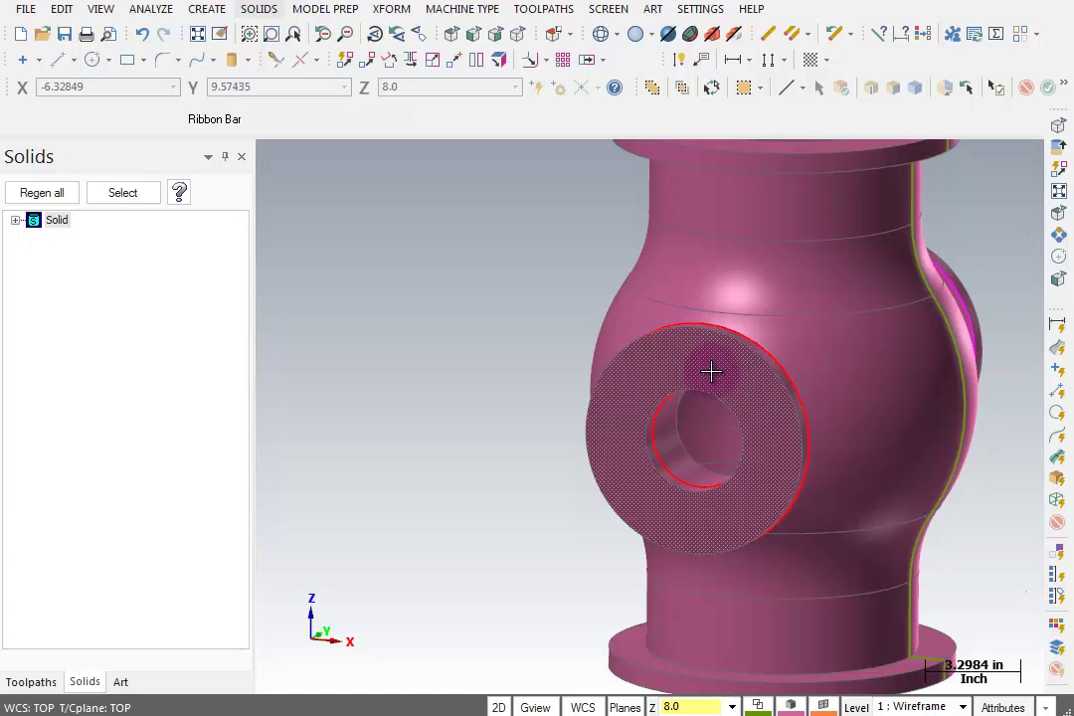
# Step: Set tool and construction planes to Front, with depth 8.7 picked from the front flange
pyautogui.moveTo(635, 684); pyautogui.dragTo(737, 386, button='middle')
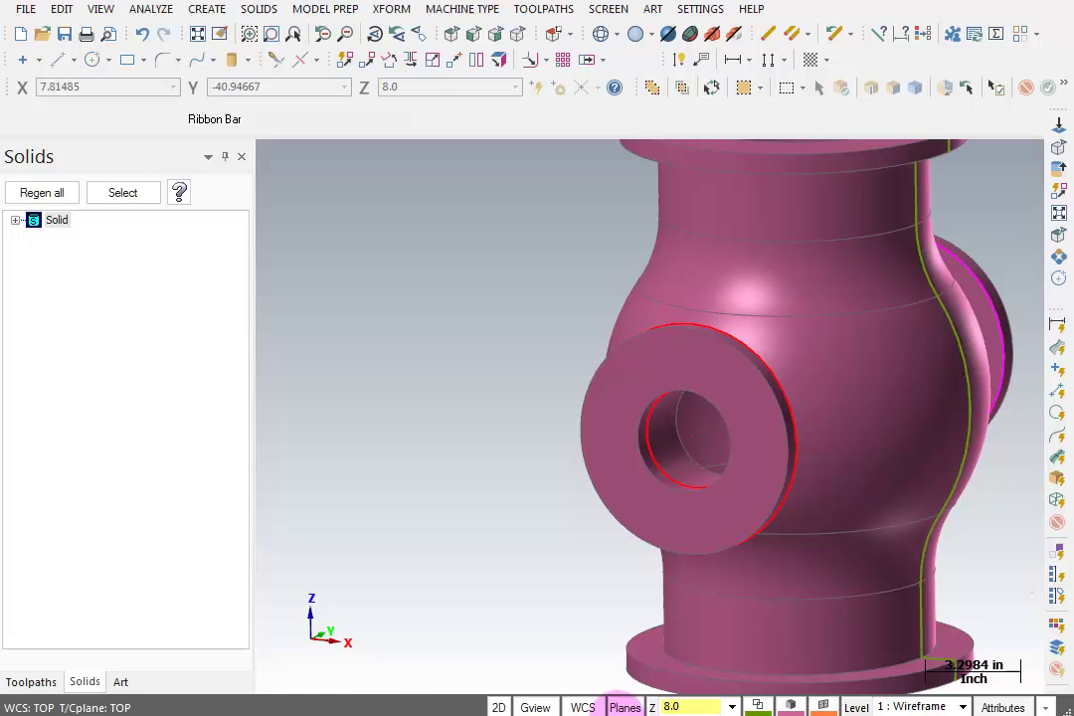
pyautogui.click(624, 707)
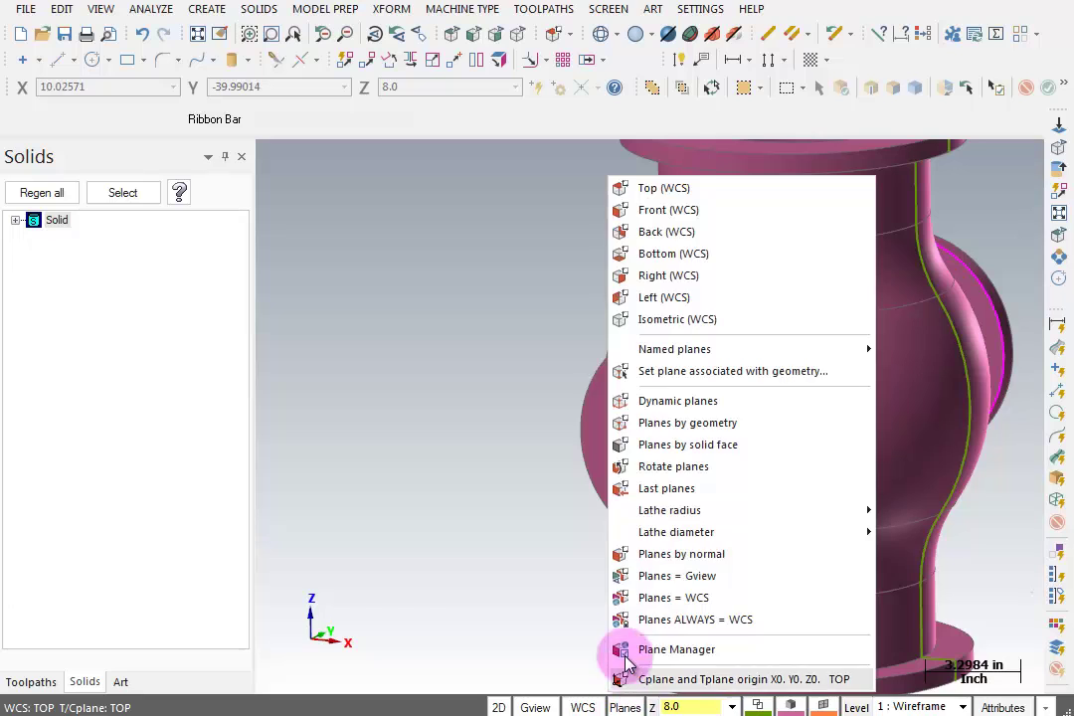
pyautogui.click(663, 210)
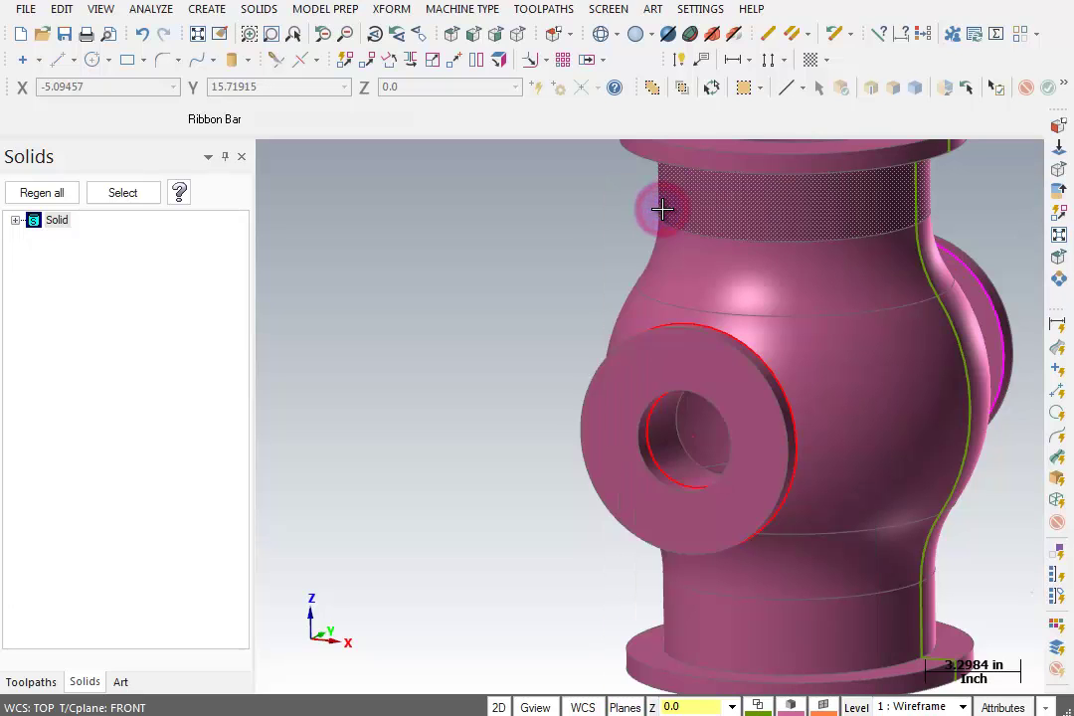
pyautogui.click(652, 707)
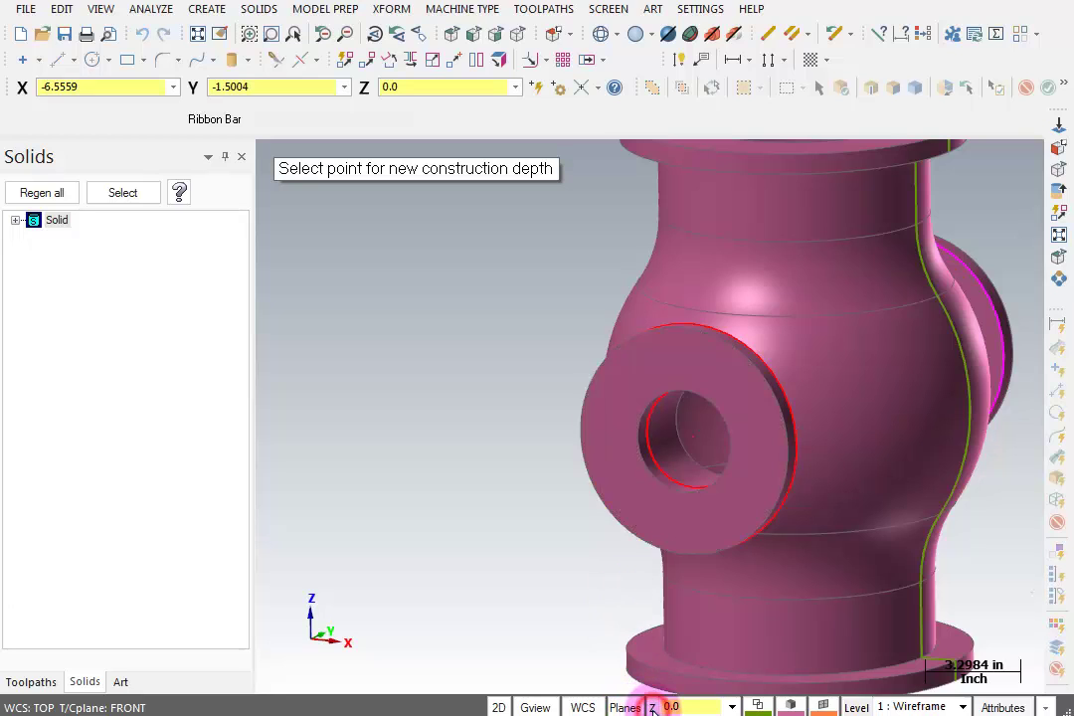
pyautogui.click(614, 524)
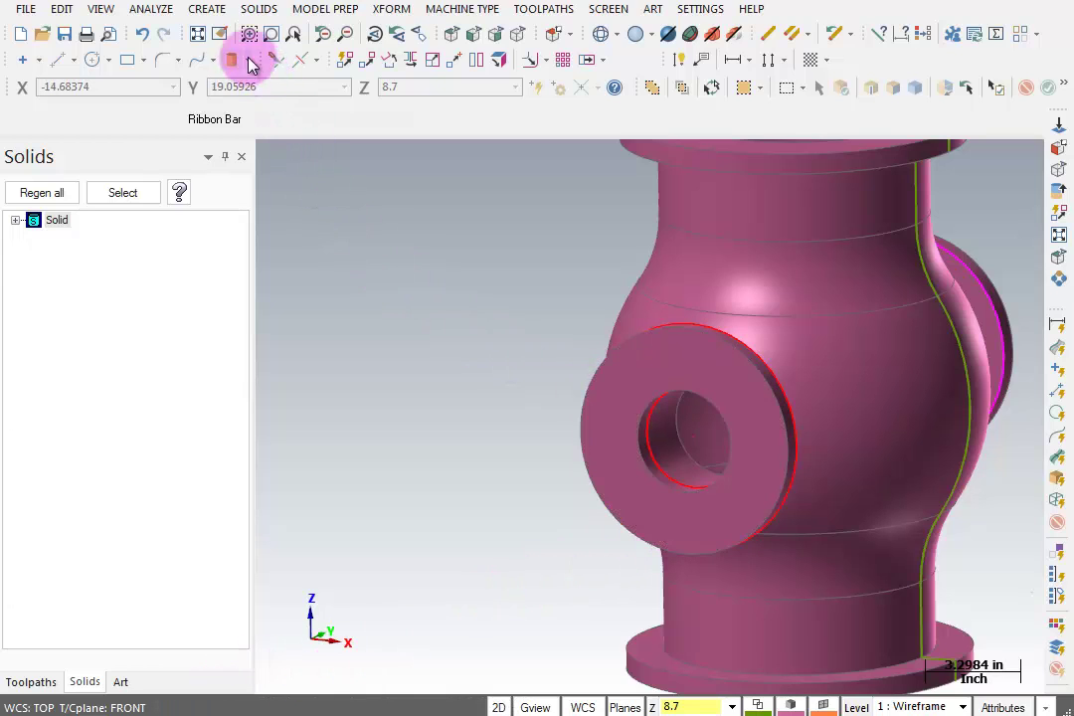
# Step: Create a bolt circle at the front flange centre: radius 6.625/2 (3.3125), 8 holes, 0.5 arcs
pyautogui.click(207, 14)
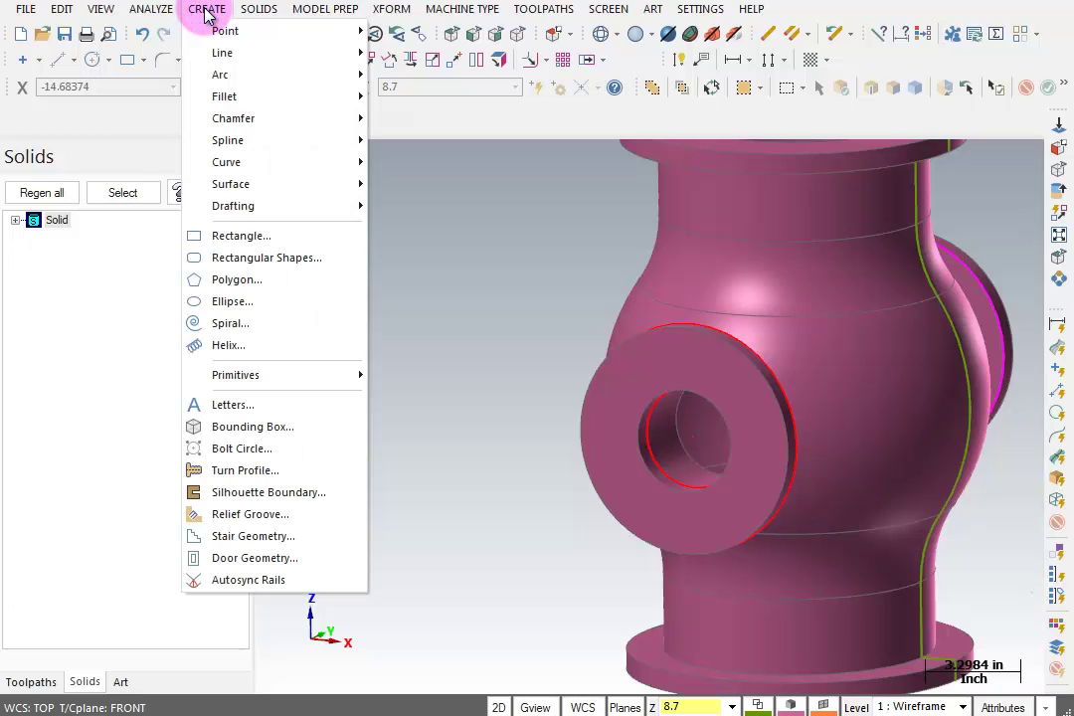
pyautogui.click(294, 452)
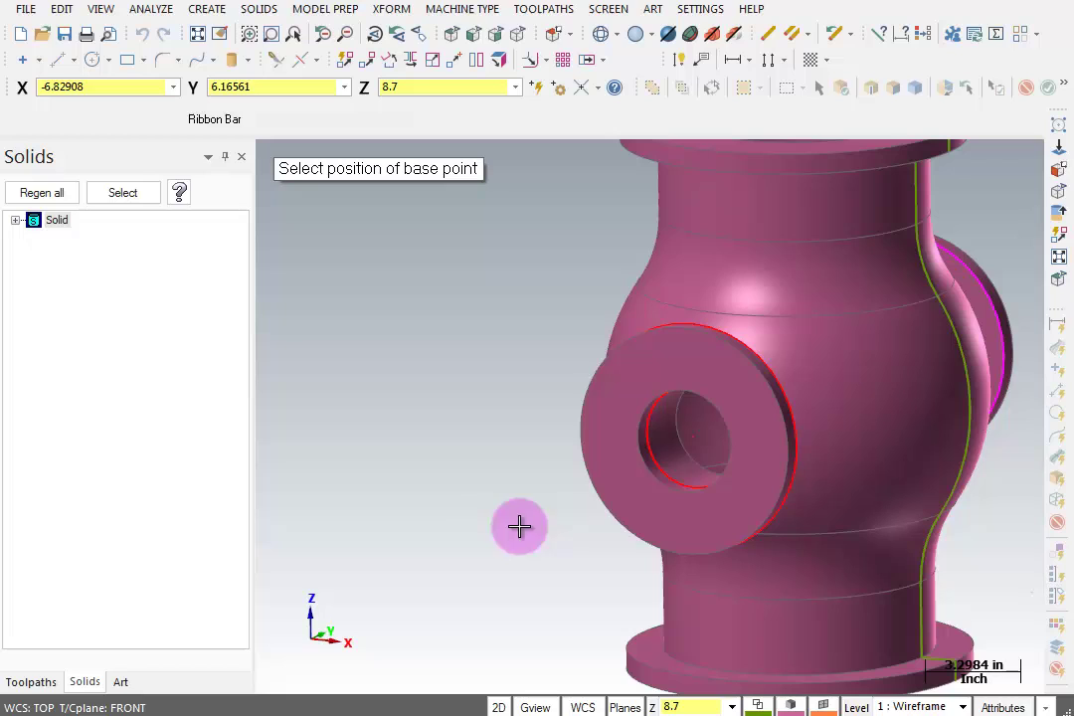
pyautogui.click(609, 517)
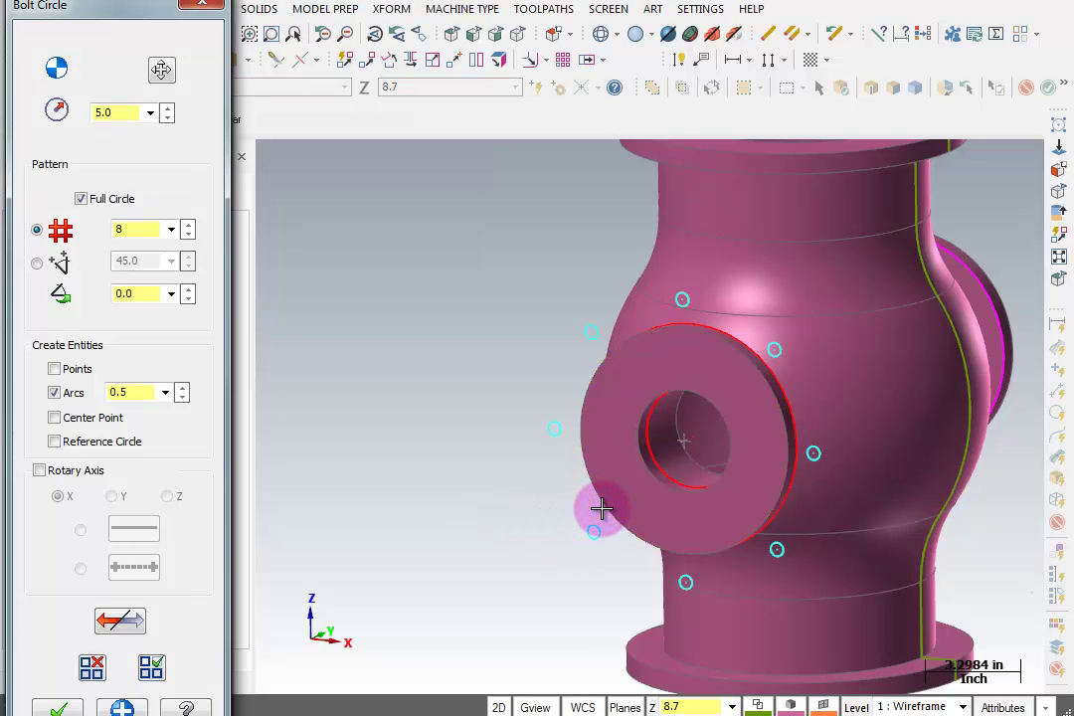
pyautogui.doubleClick(117, 111)
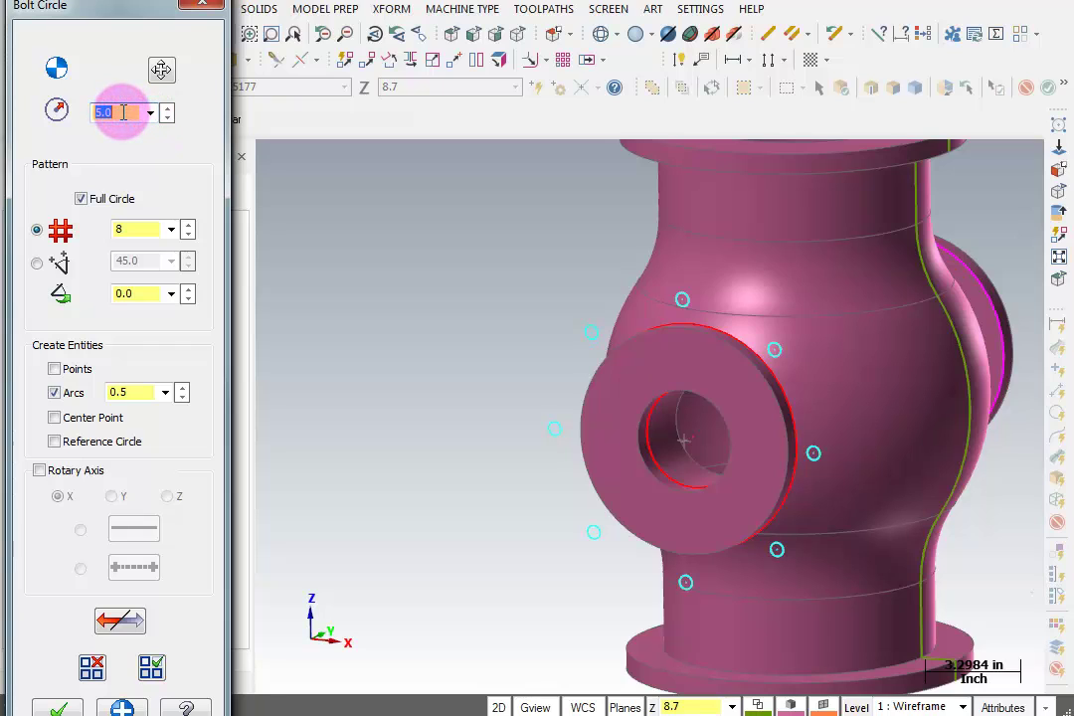
pyautogui.write('6.625/2')
pyautogui.press('Tab')
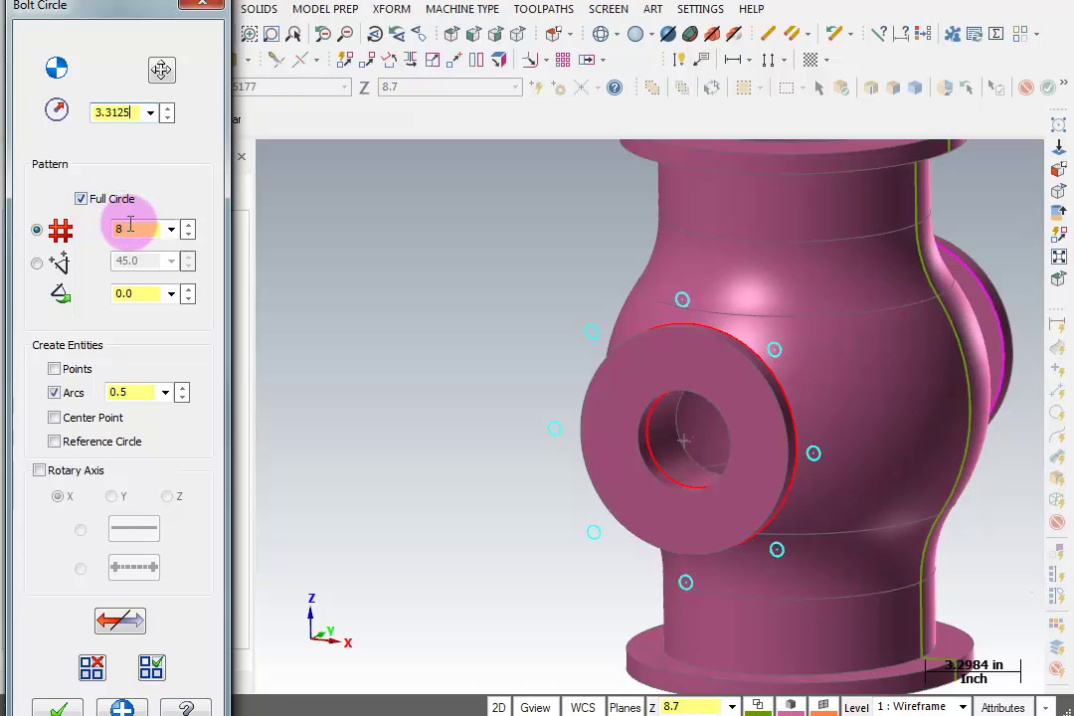
pyautogui.click(130, 227)
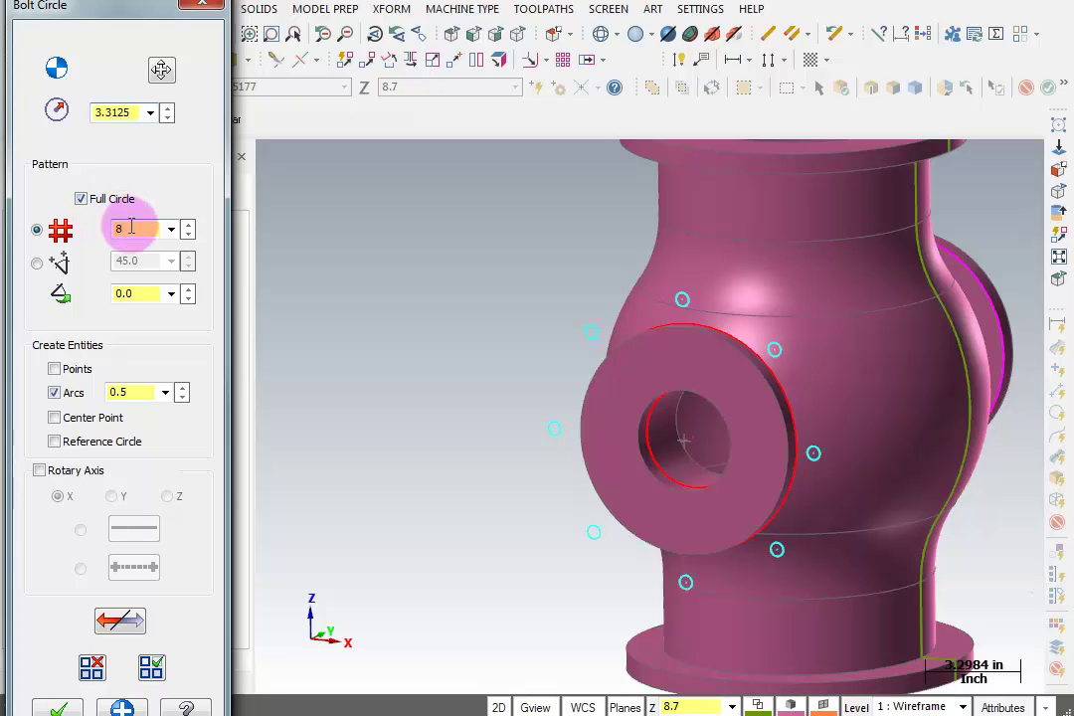
pyautogui.click(142, 393)
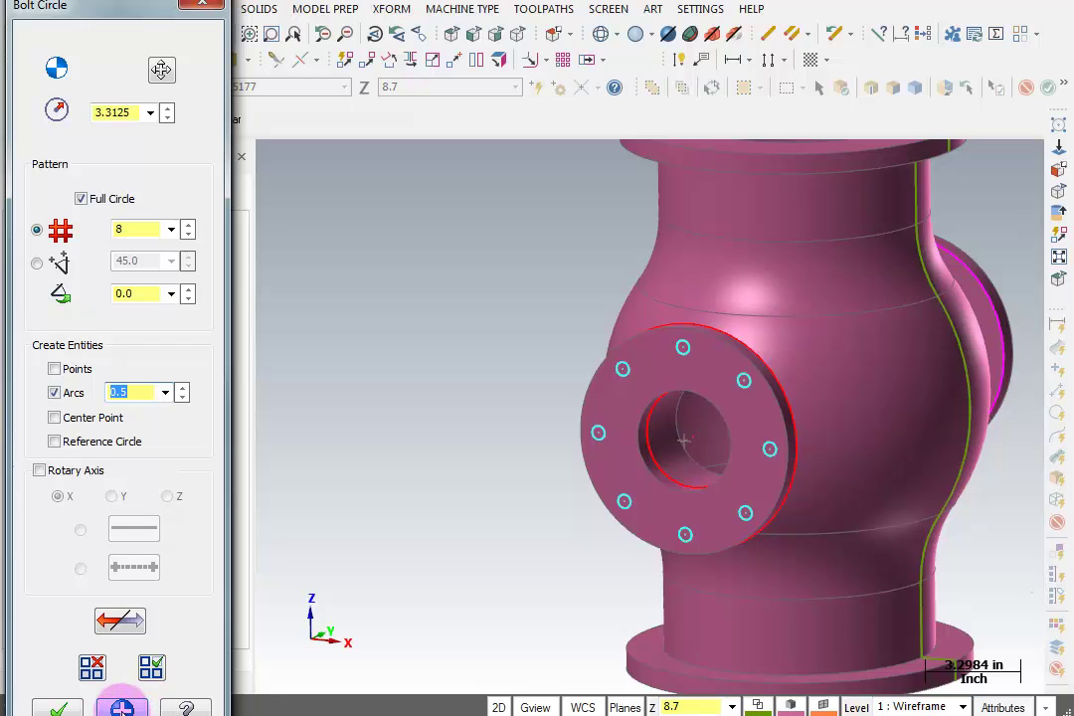
pyautogui.click(122, 708)
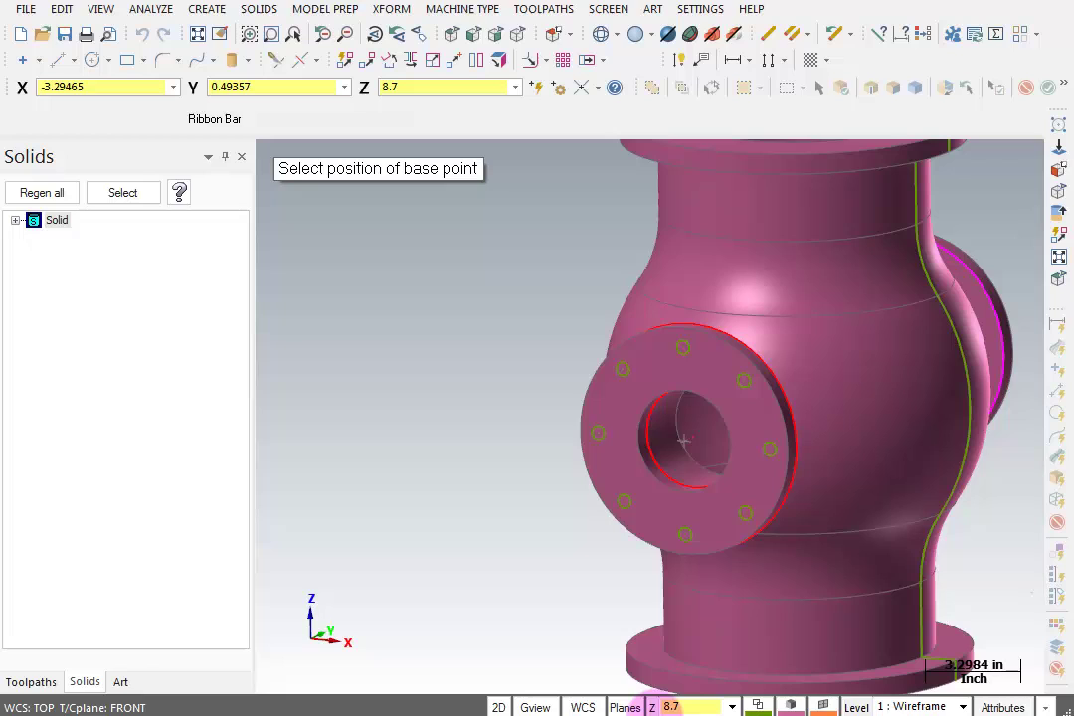
# Step: Set the construction depth to -8.7 from the back flange arc
pyautogui.click(654, 707)
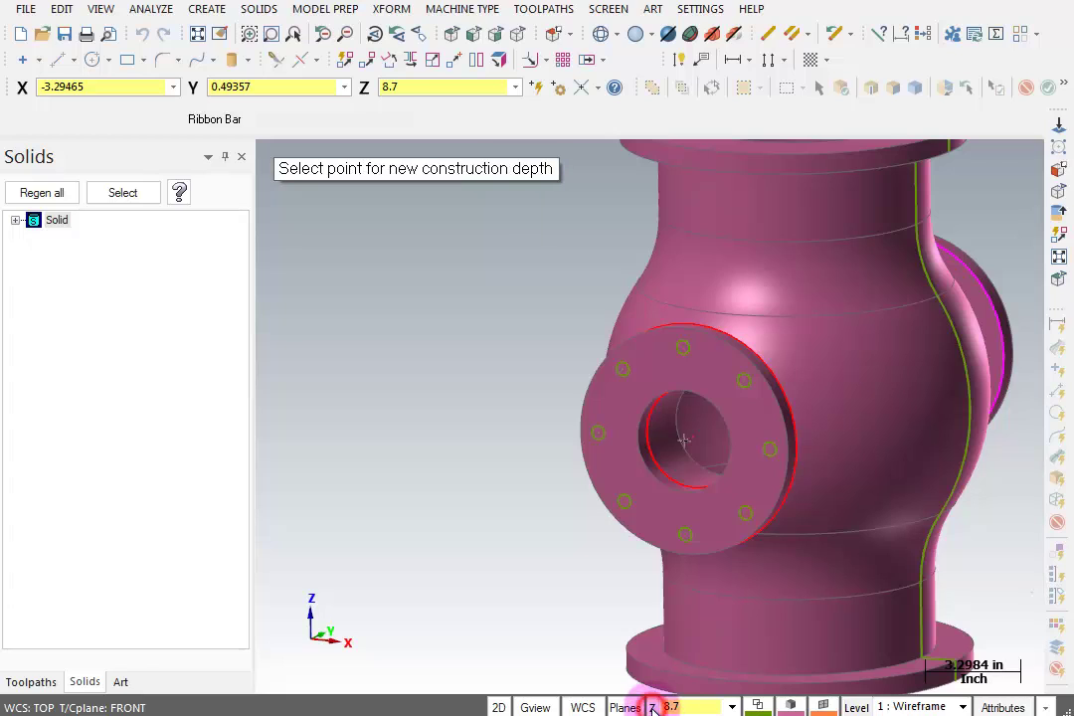
pyautogui.click(1004, 286)
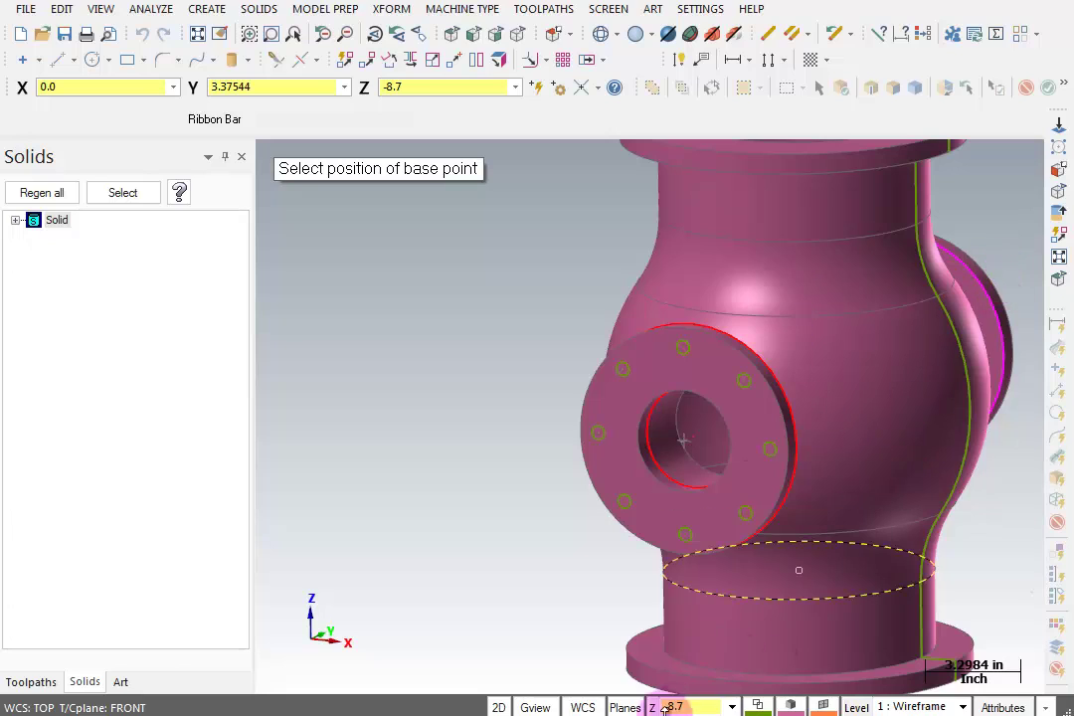
pyautogui.click(704, 708)
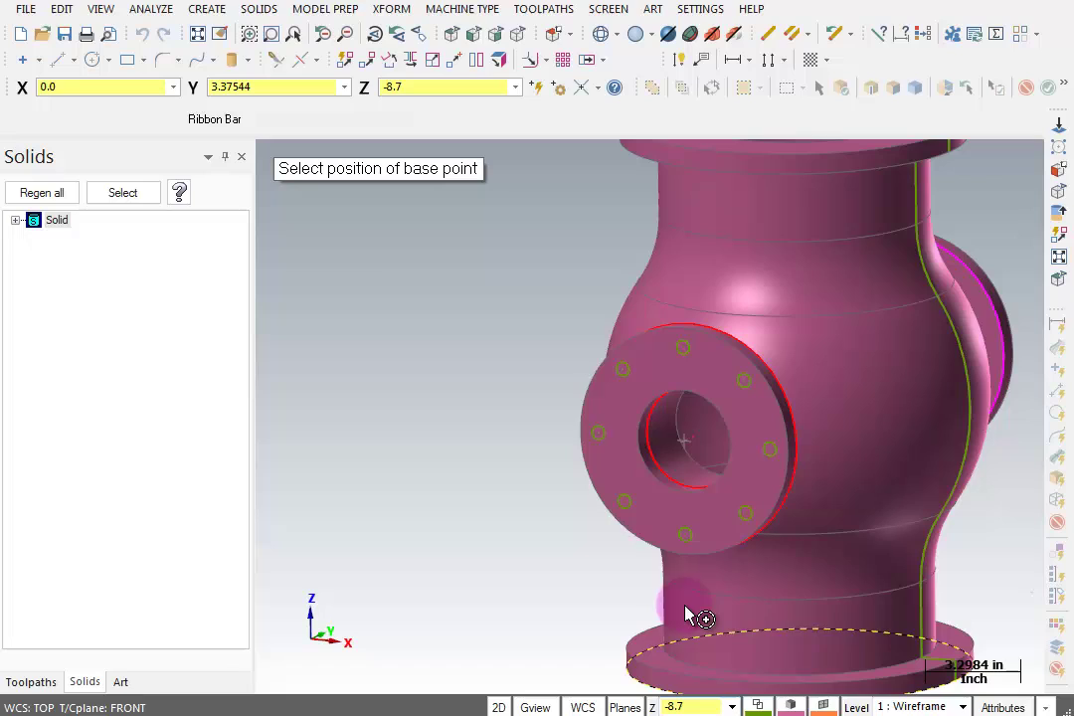
# Step: Create a bolt circle at the back flange centre with radius 3.3125, 8 holes, 0.5 arcs
pyautogui.click(616, 529)
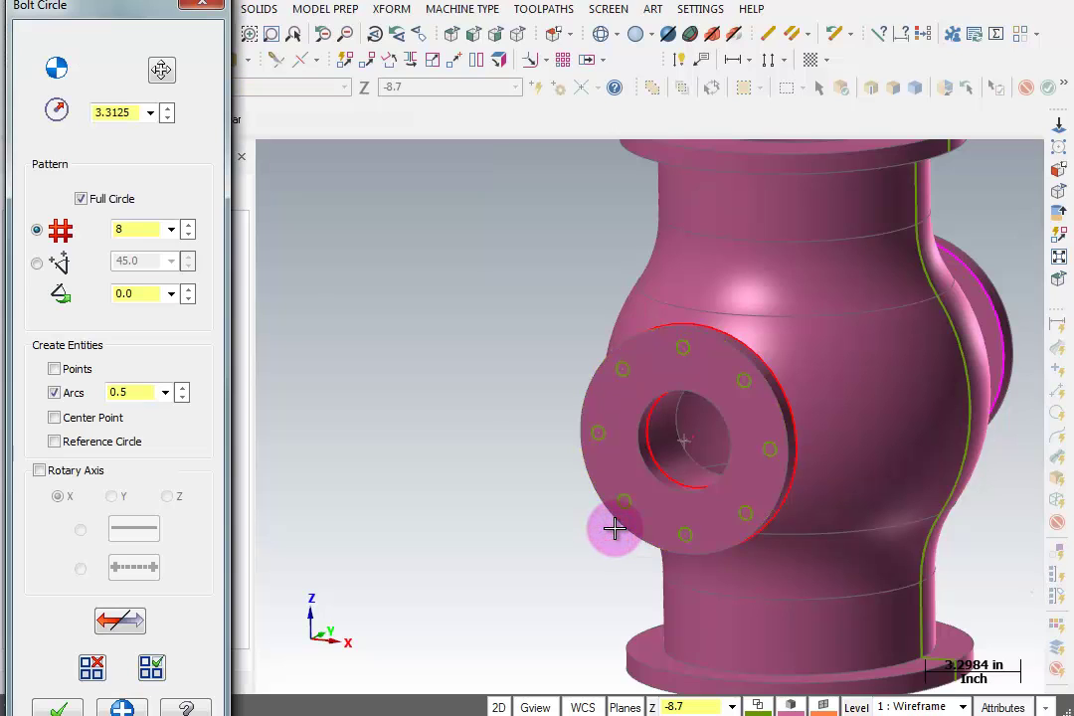
pyautogui.click(106, 117)
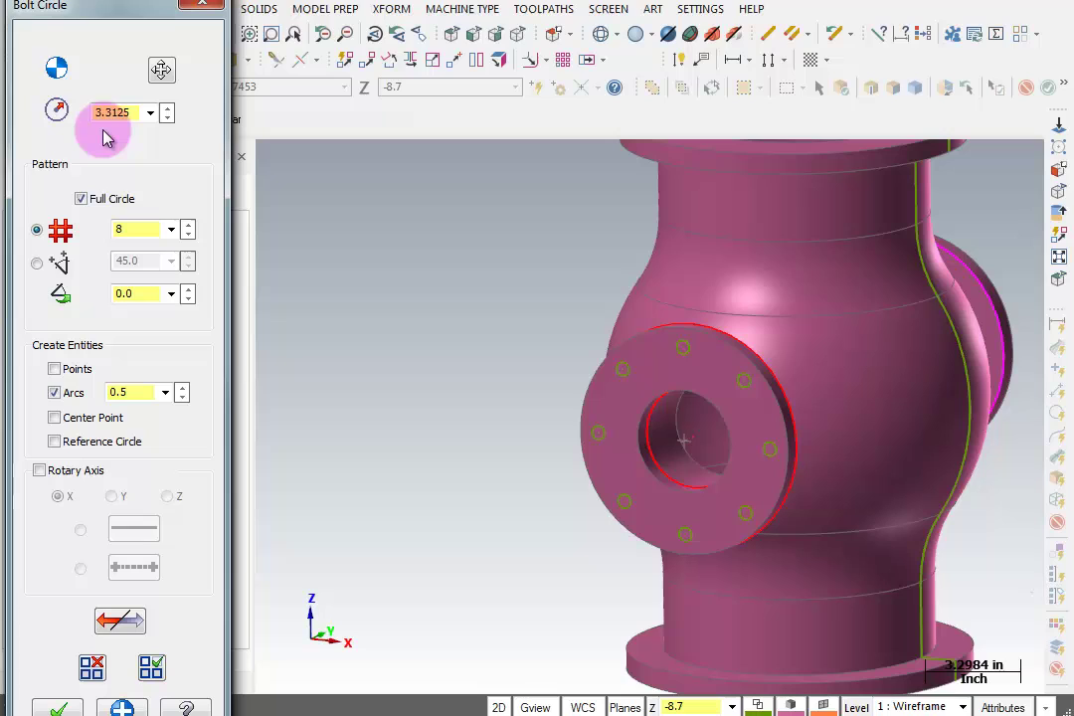
pyautogui.click(144, 227)
pyautogui.click(137, 394)
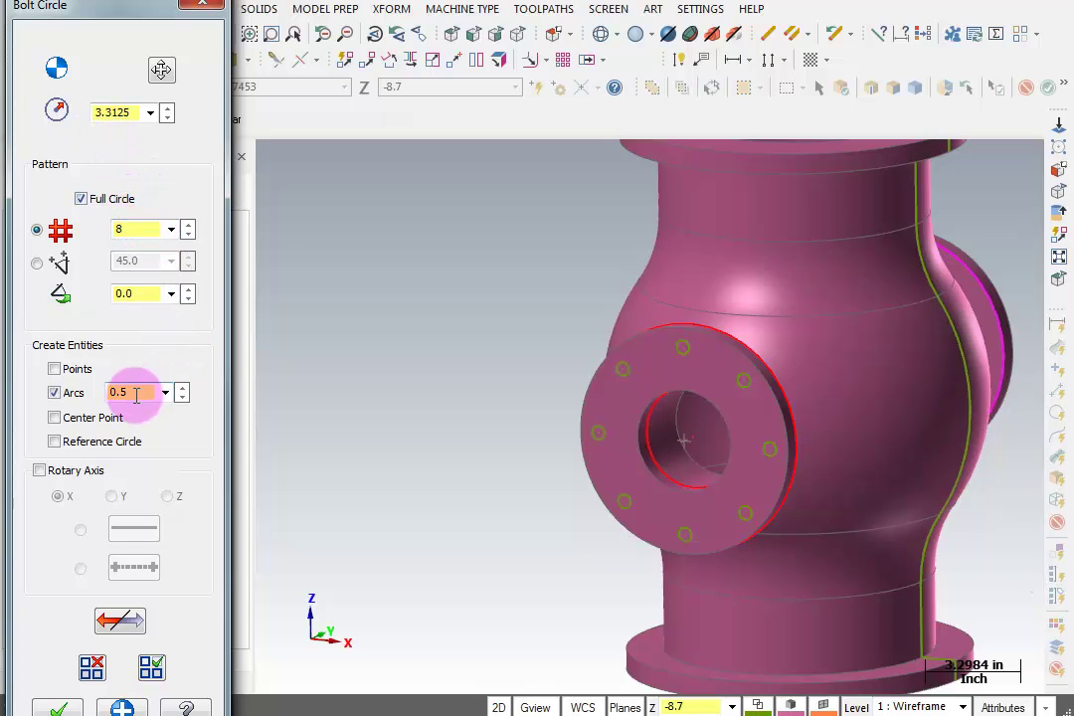
pyautogui.moveTo(842, 525)
pyautogui.mouseDown(button='middle')
pyautogui.moveTo(522, 530)
pyautogui.moveTo(417, 563)
pyautogui.mouseUp(button='middle')
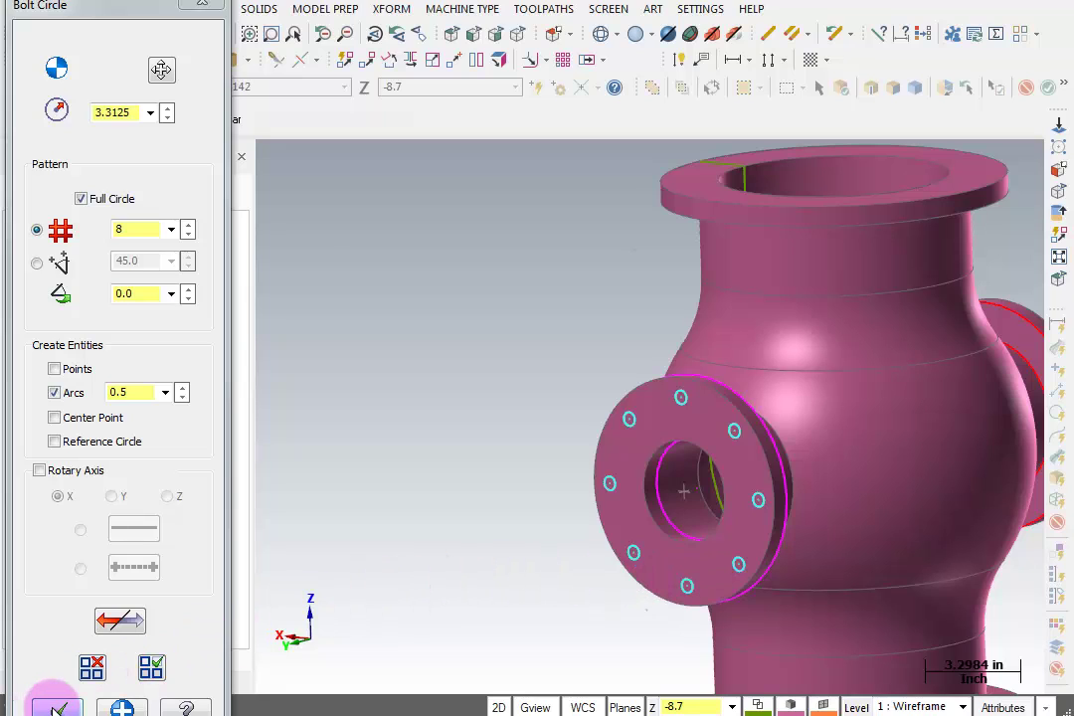
pyautogui.click(58, 708)
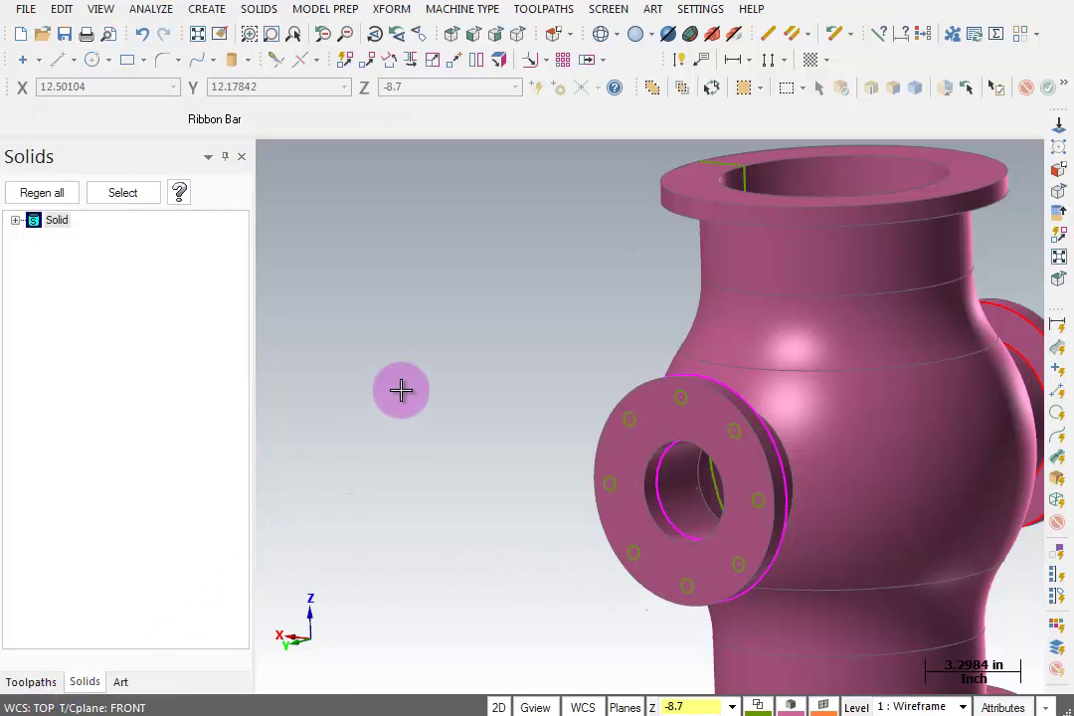
# Step: Start a solid extrude and chain all eight back-flange bolt-hole circles
pyautogui.click(260, 10)
pyautogui.click(288, 31)
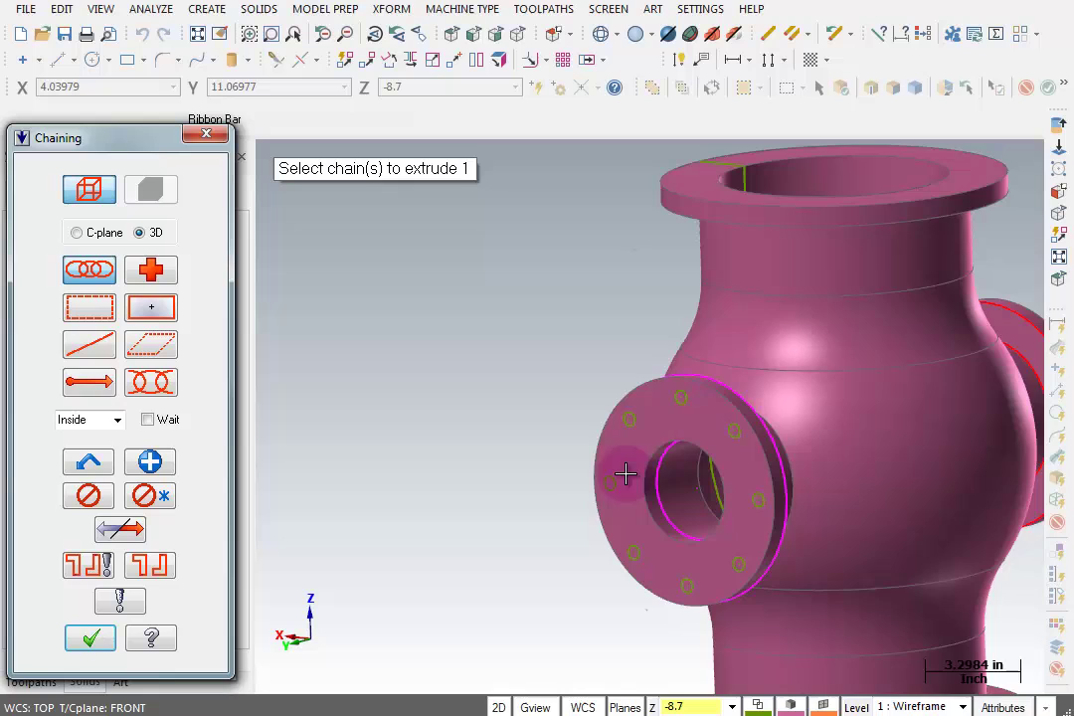
pyautogui.scroll(4, 819, 568)
pyautogui.scroll(2, 820, 568)
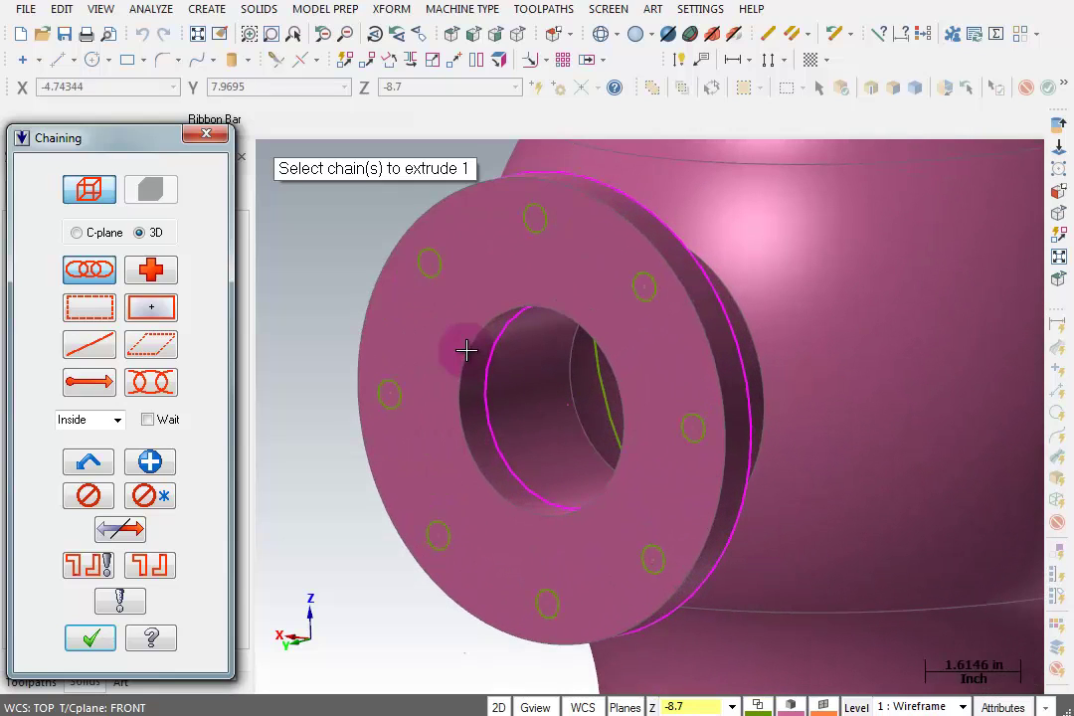
pyautogui.click(430, 264)
pyautogui.click(537, 219)
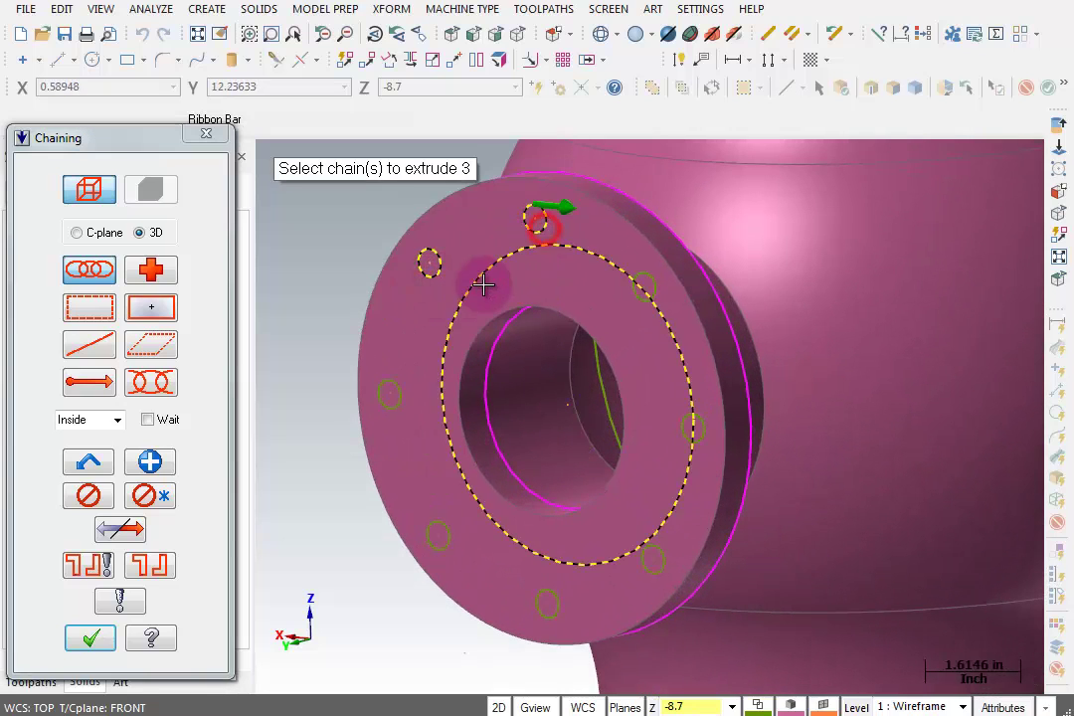
pyautogui.click(396, 394)
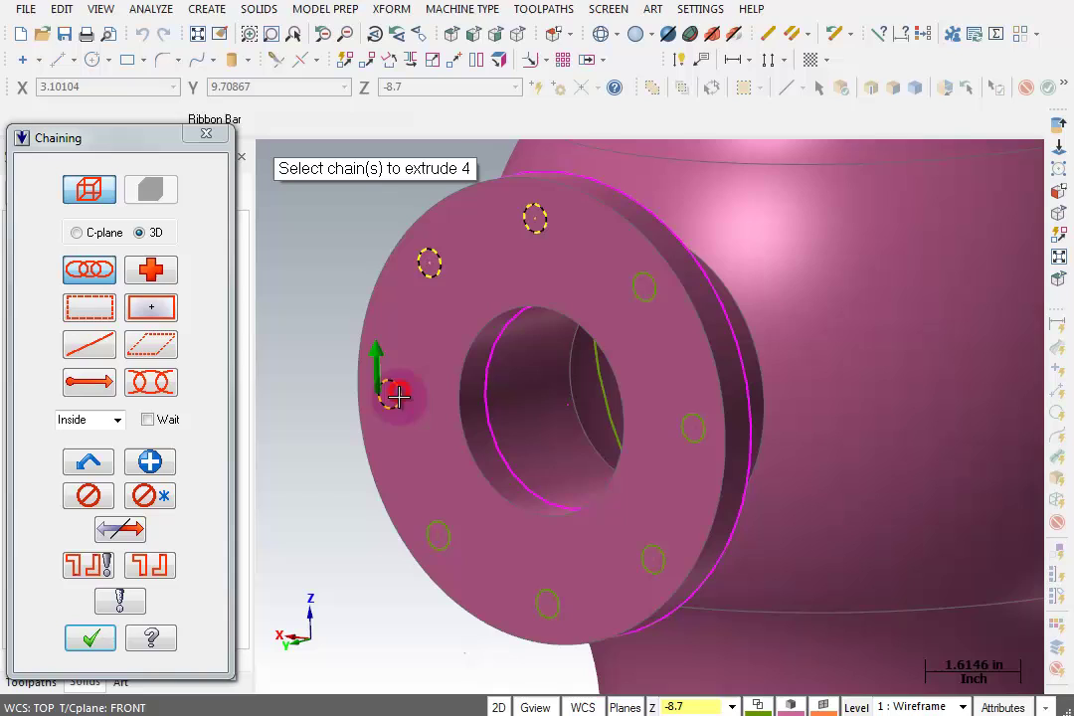
pyautogui.click(435, 530)
pyautogui.click(553, 594)
pyautogui.click(647, 562)
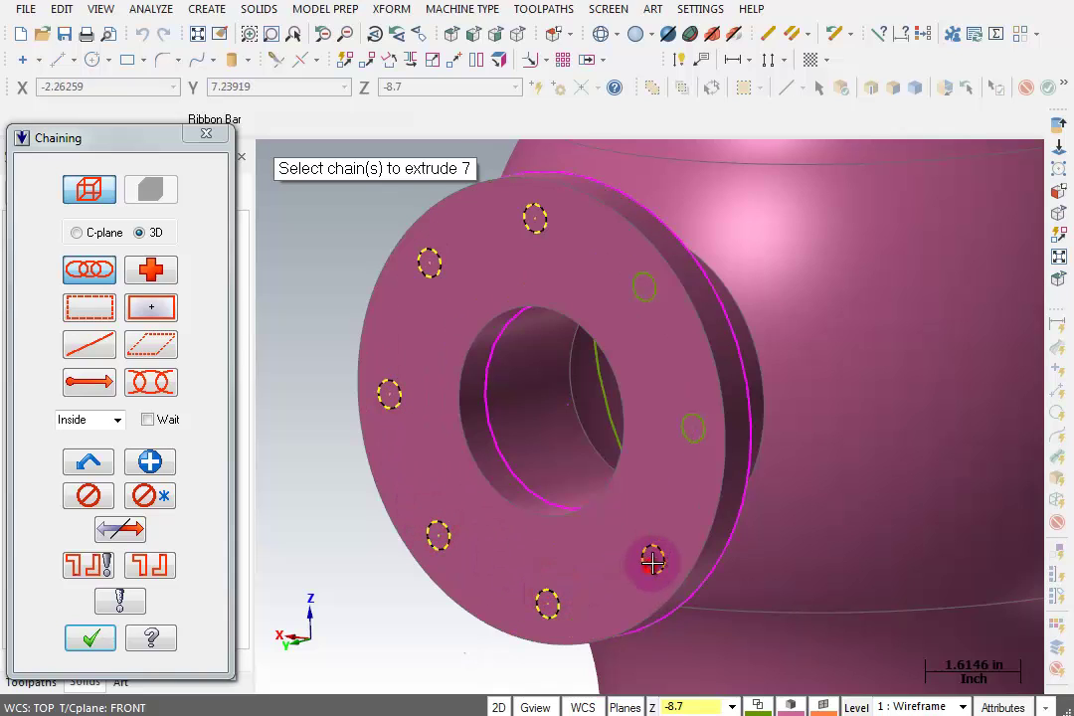
pyautogui.click(697, 437)
pyautogui.click(646, 288)
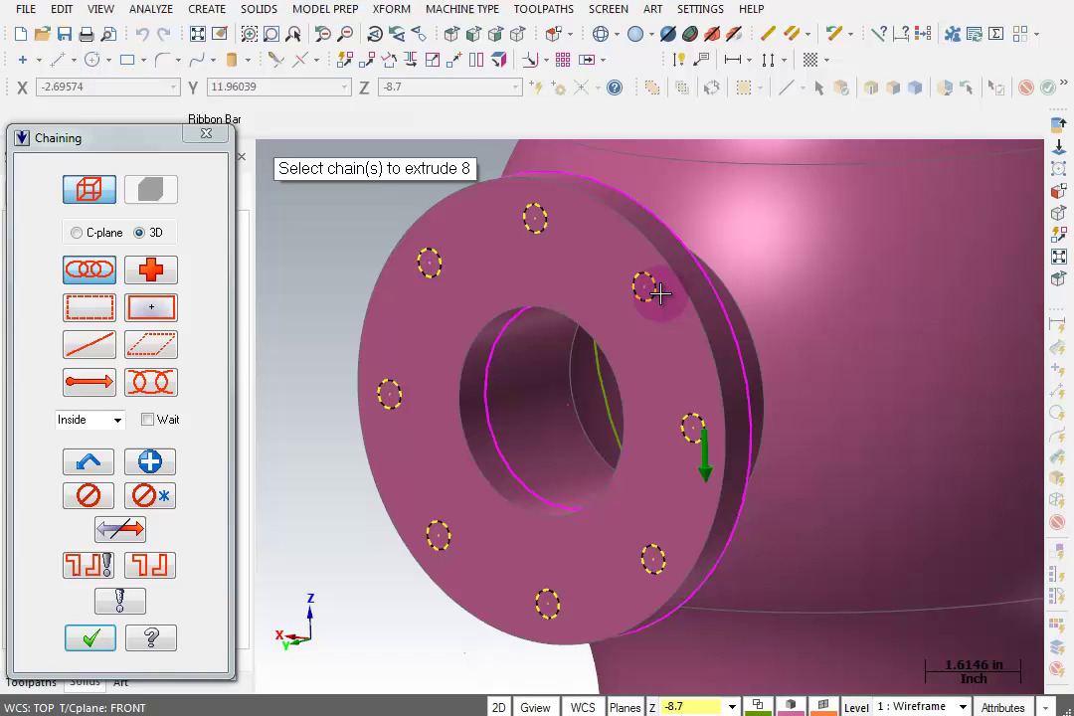
pyautogui.click(151, 459)
pyautogui.click(89, 636)
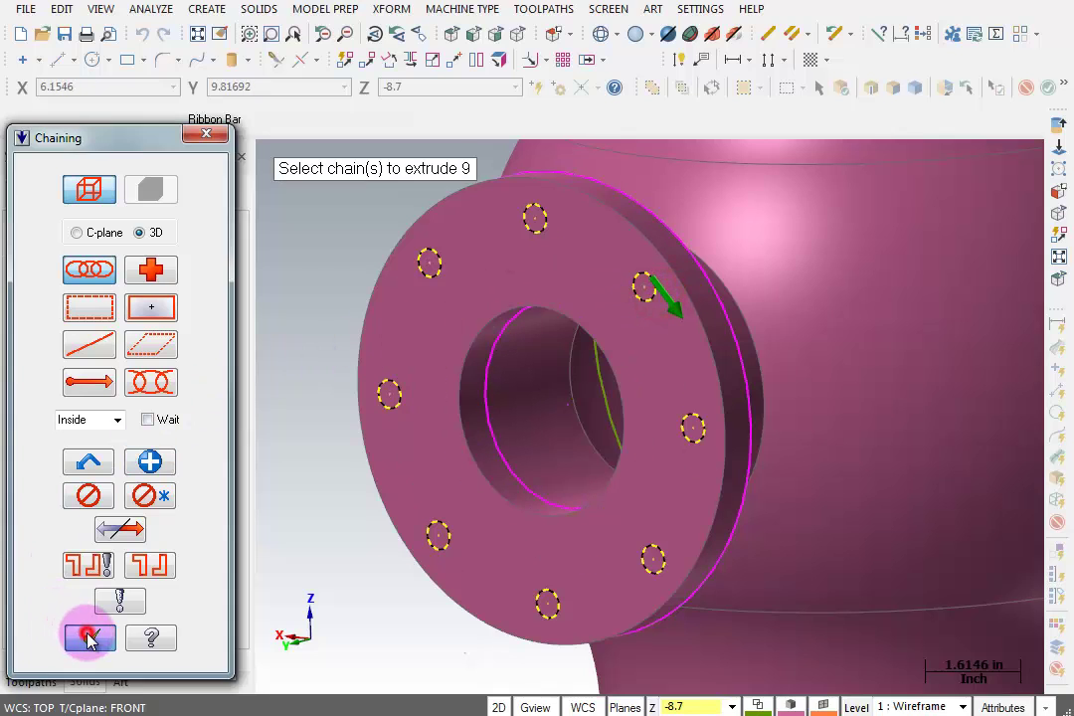
# Step: Name the extrude 'Back Side Flange Holes', set Cut body at 0.7000 distance, and accept it
pyautogui.doubleClick(70, 285)
pyautogui.write('Back S')
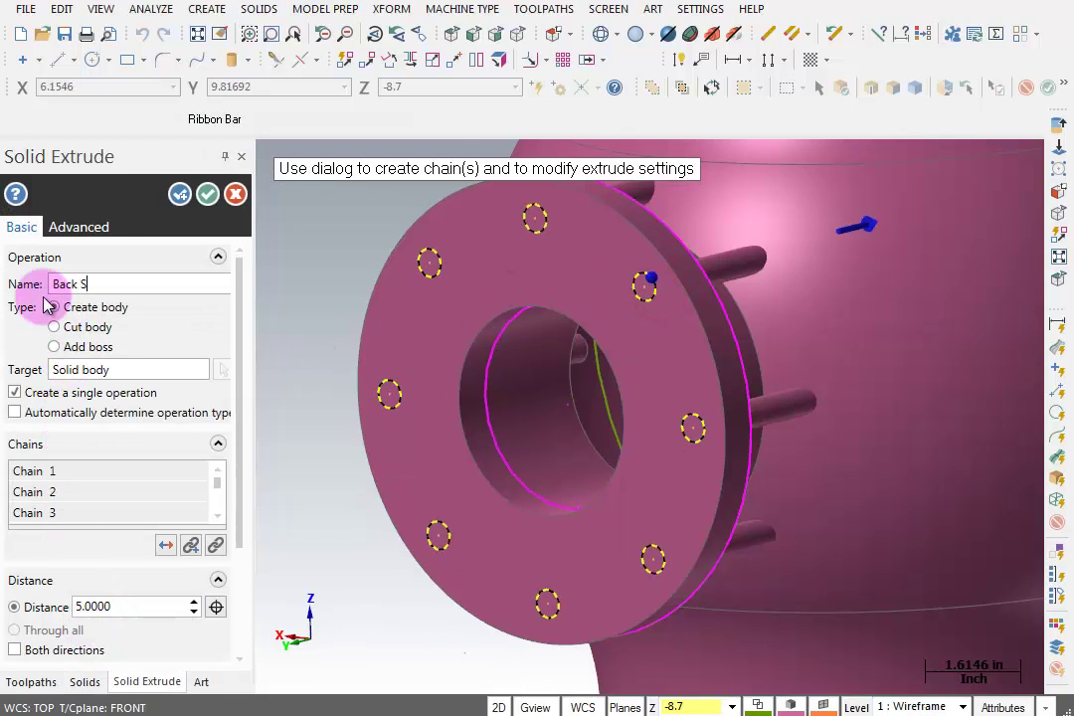
pyautogui.write('ide Flange Holes')
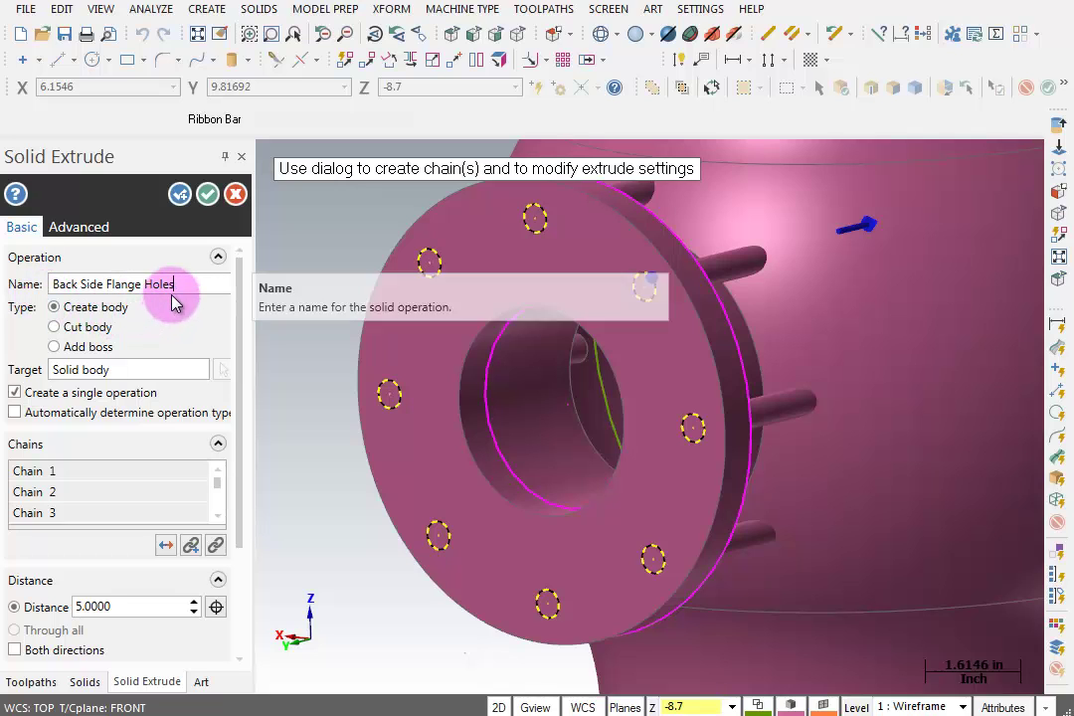
pyautogui.click(70, 327)
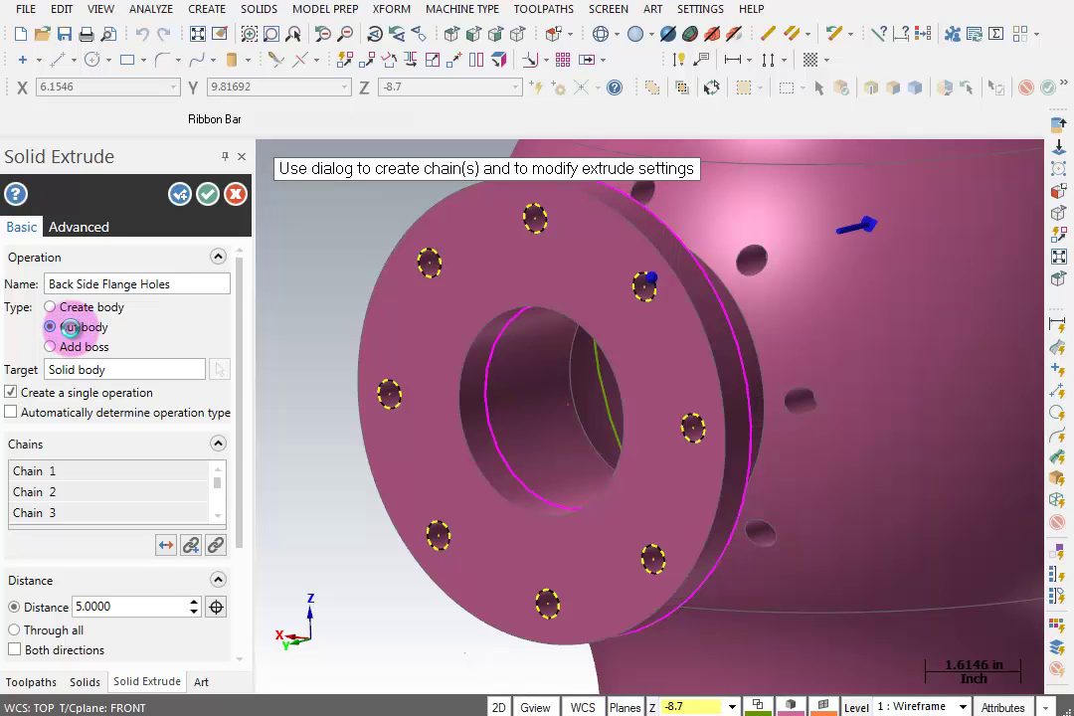
pyautogui.doubleClick(123, 608)
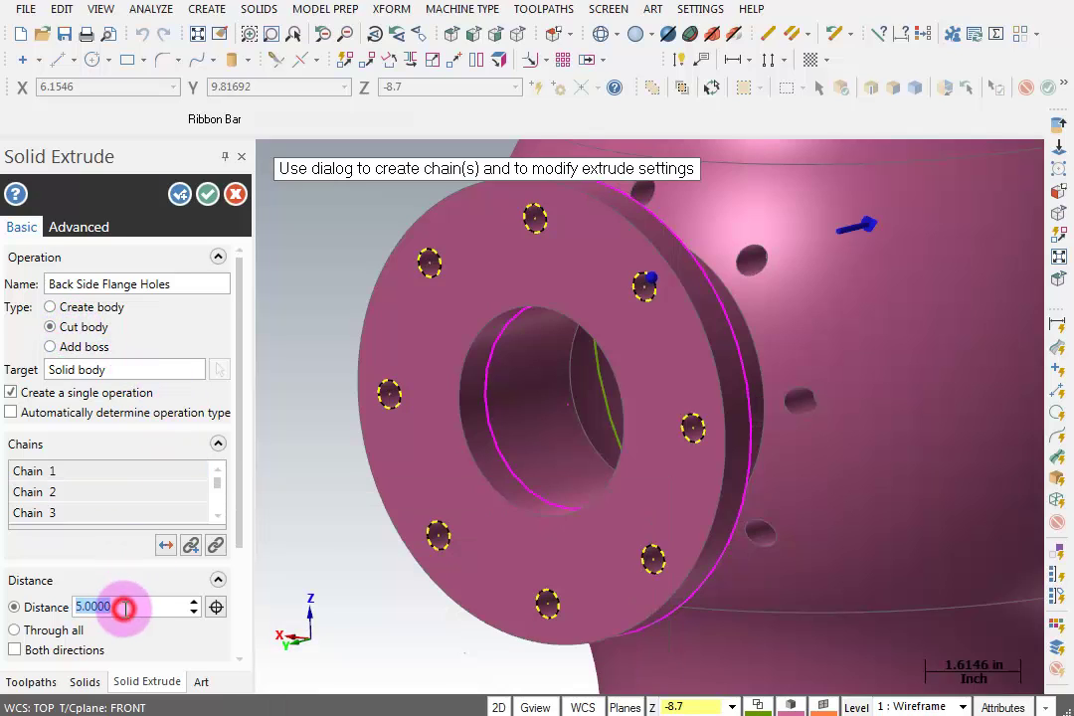
pyautogui.press('BackSpace')
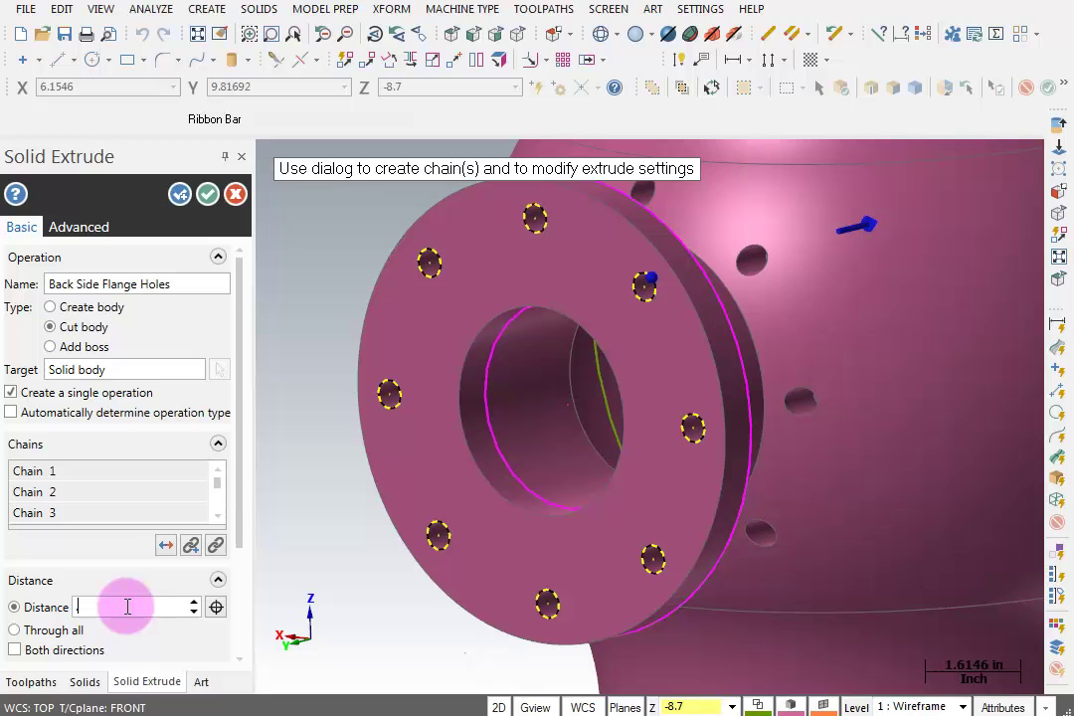
pyautogui.click(282, 588)
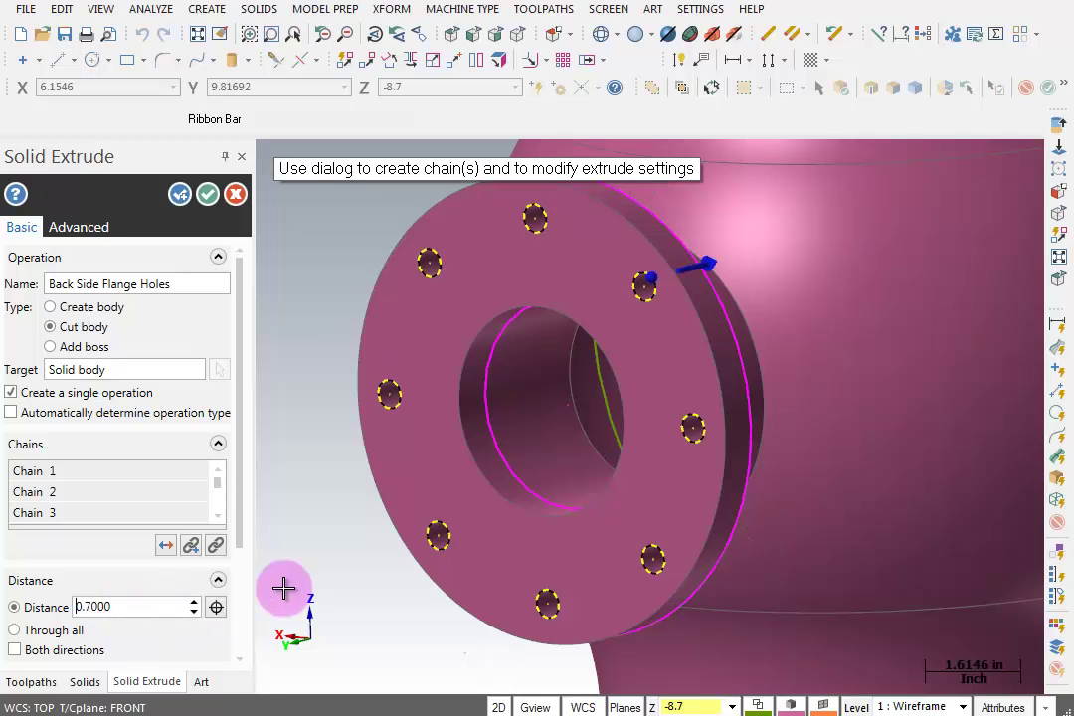
pyautogui.moveTo(725, 456); pyautogui.dragTo(686, 468, button='middle')
pyautogui.click(179, 195)
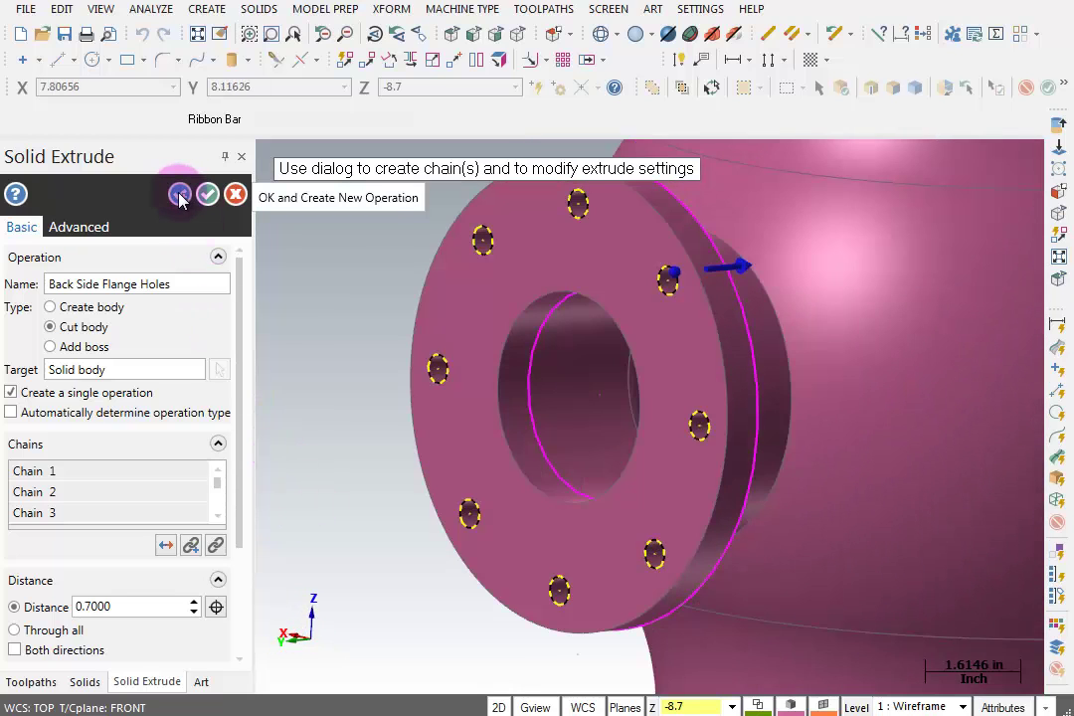
# Step: Chain the eight front-flange bolt-hole circles for the new extrude
pyautogui.moveTo(509, 484); pyautogui.dragTo(900, 501, button='middle')
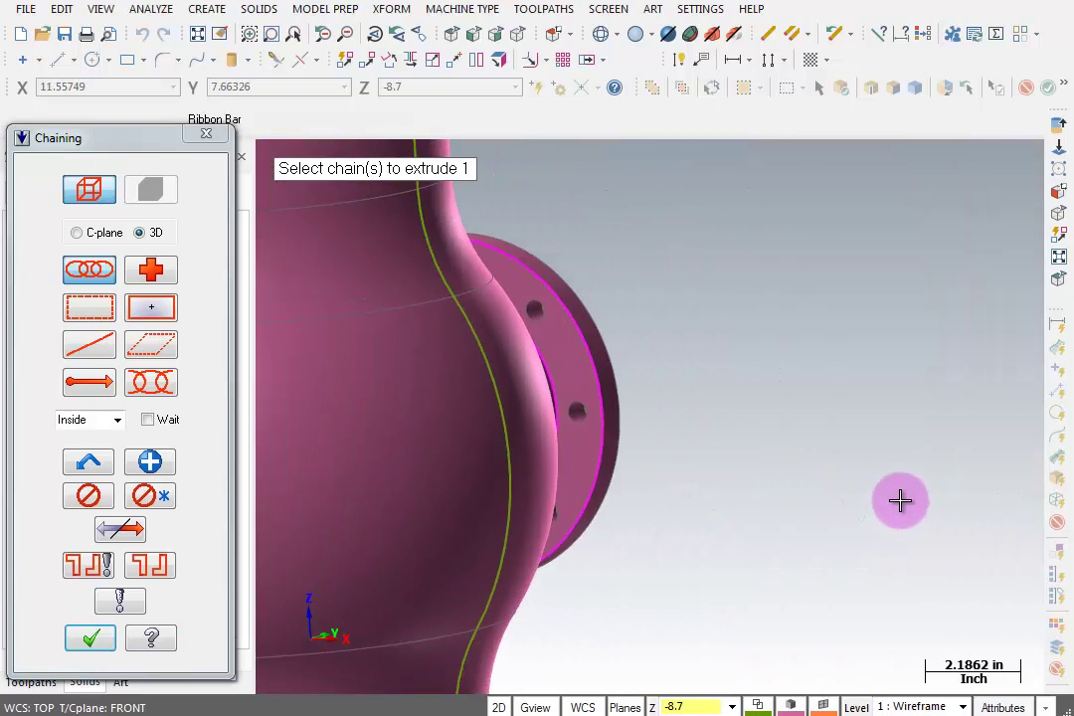
pyautogui.scroll(-3, 901, 500)
pyautogui.scroll(3, 420, 301)
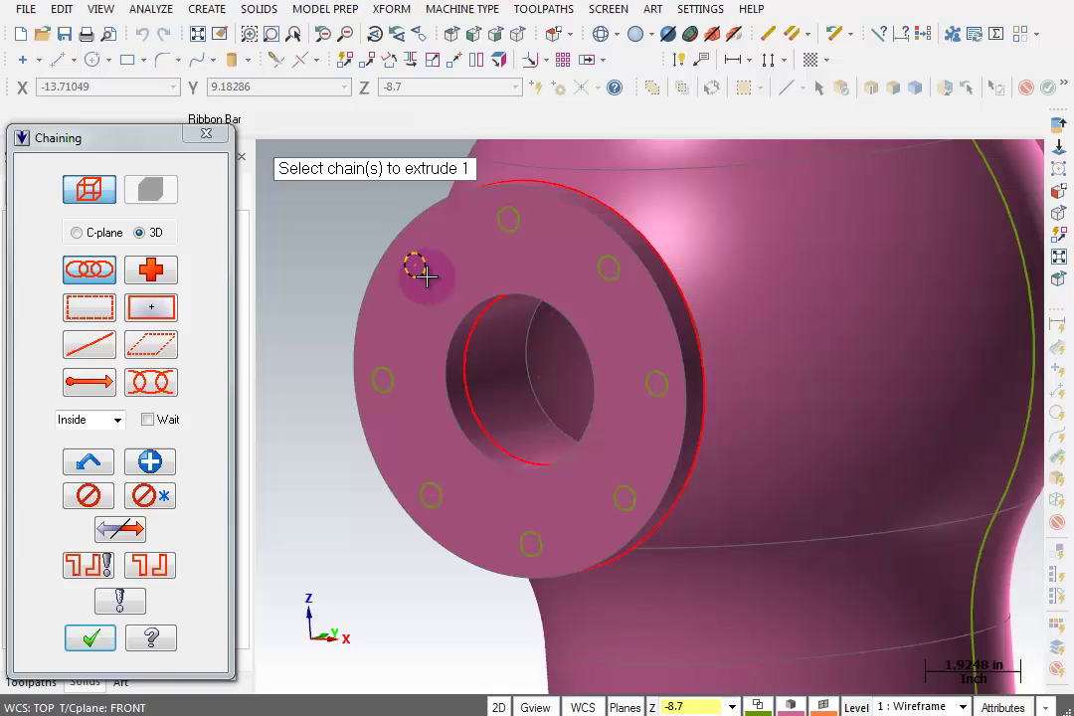
pyautogui.click(425, 276)
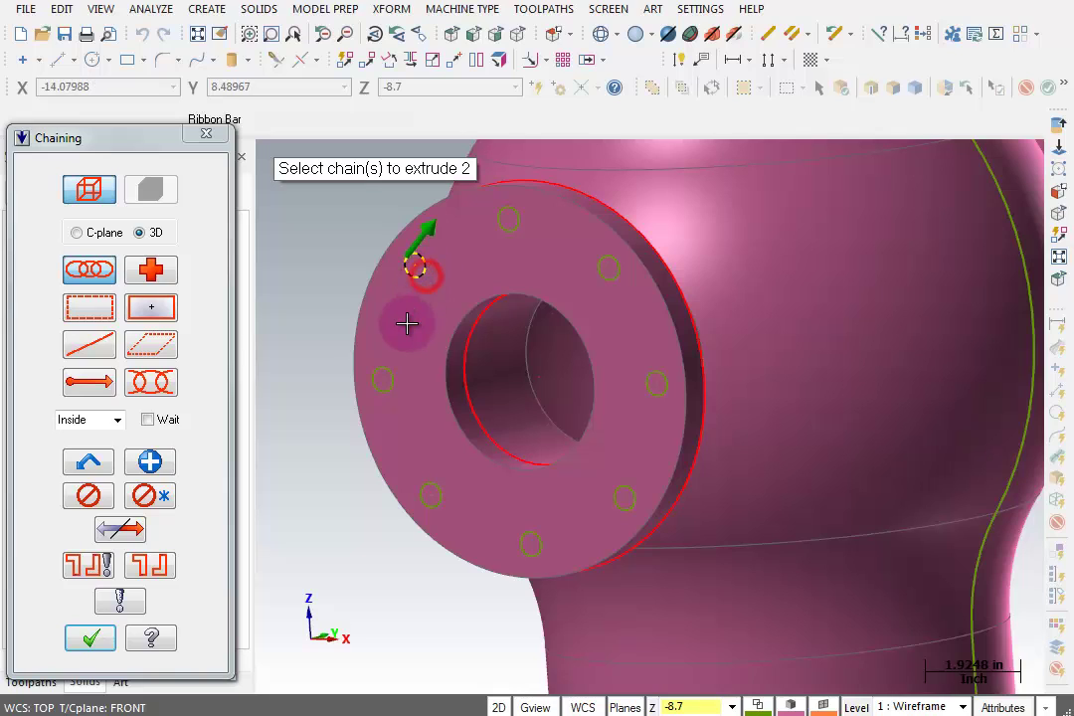
pyautogui.click(381, 370)
pyautogui.click(434, 490)
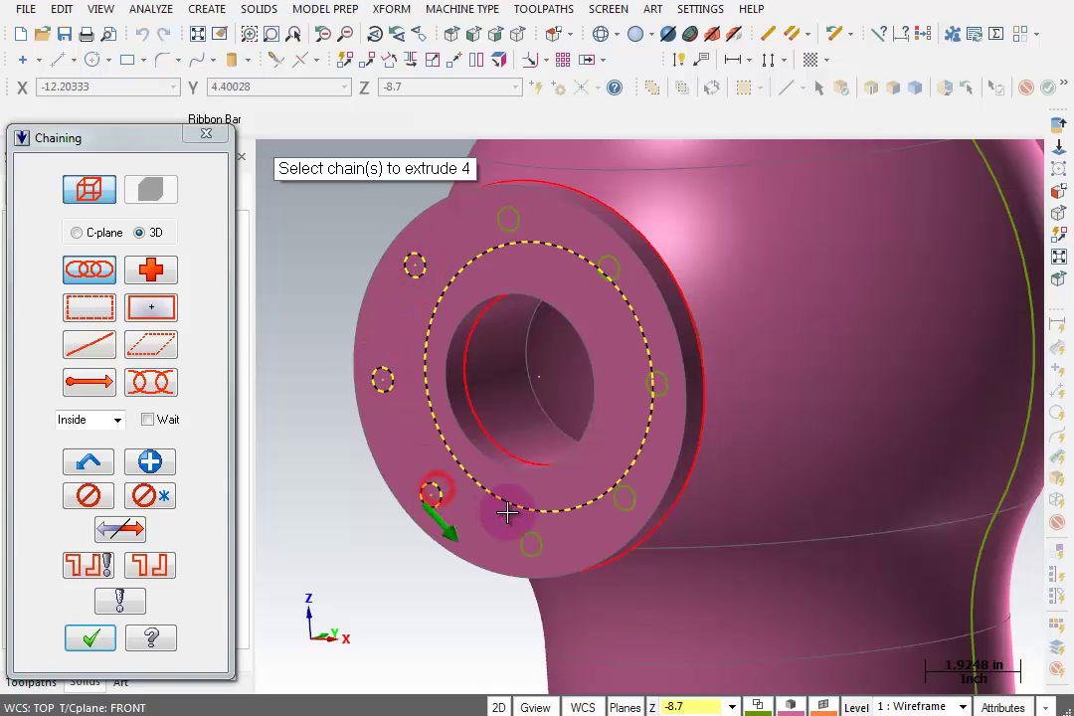
pyautogui.click(531, 542)
pyautogui.click(622, 500)
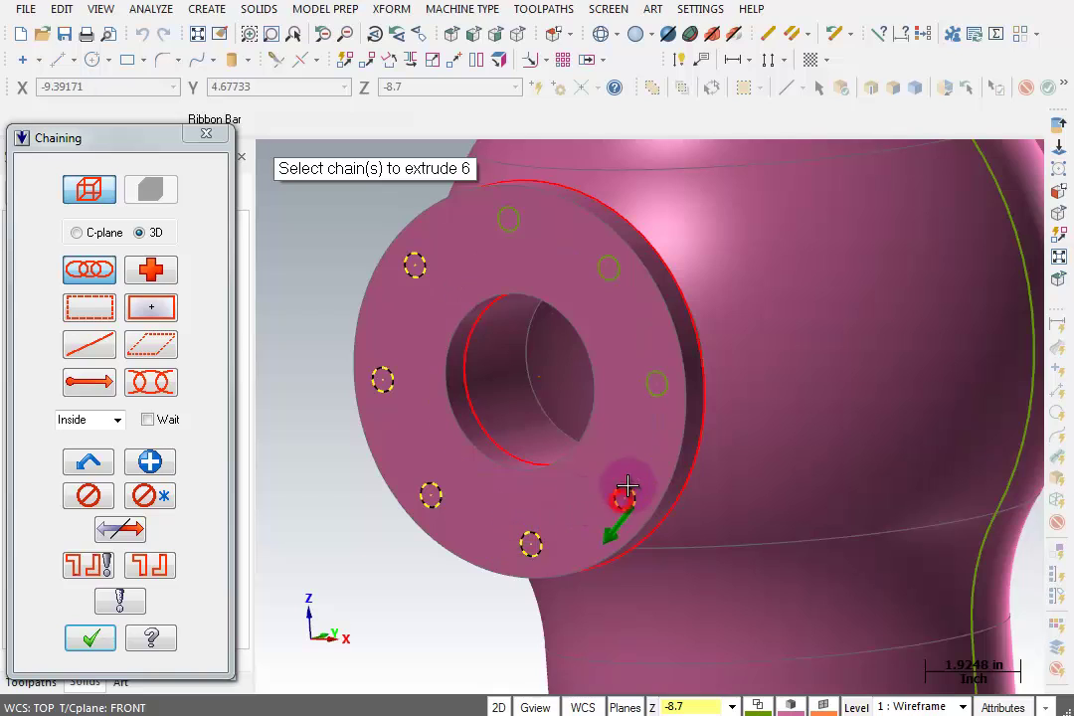
pyautogui.click(657, 388)
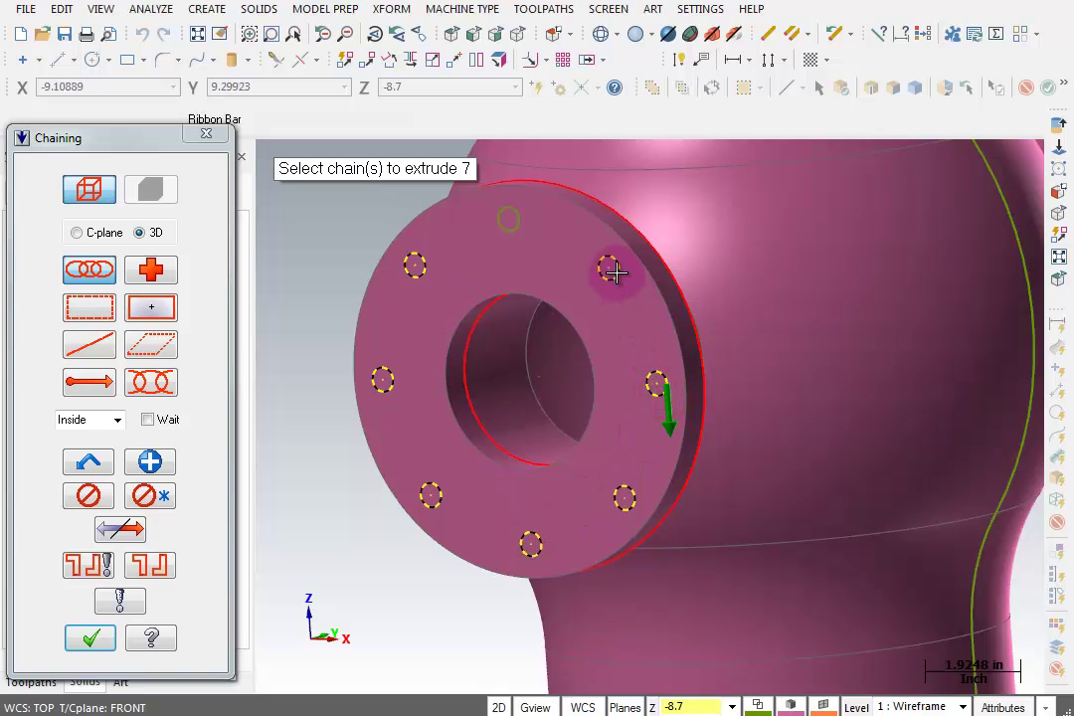
pyautogui.click(609, 269)
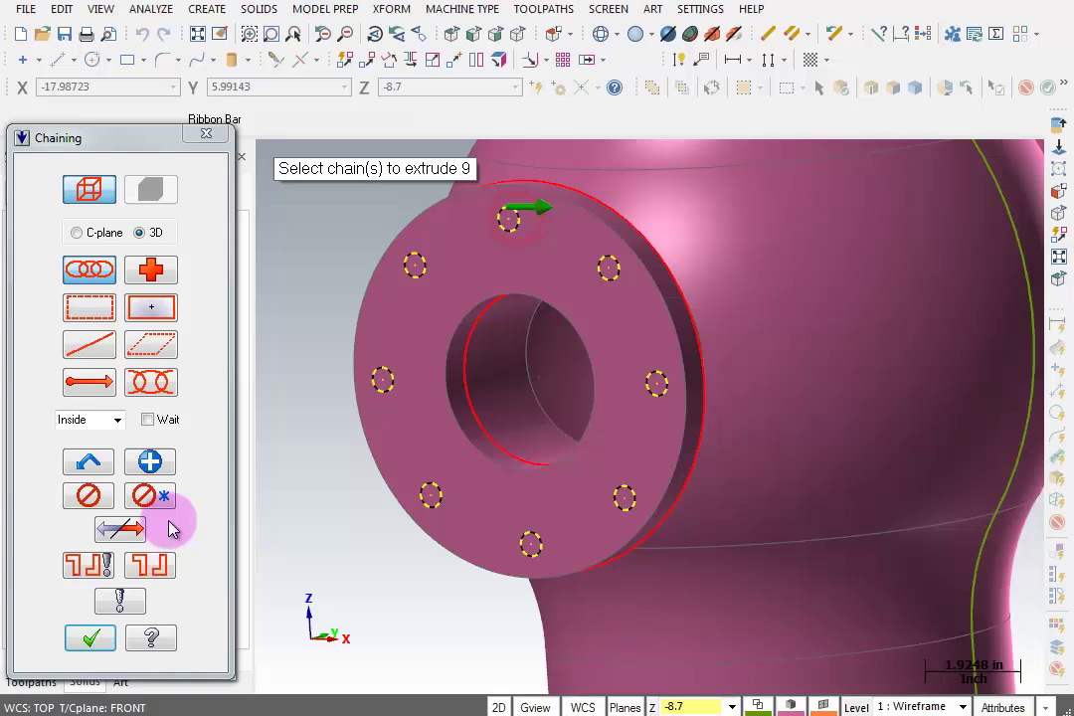
pyautogui.click(88, 635)
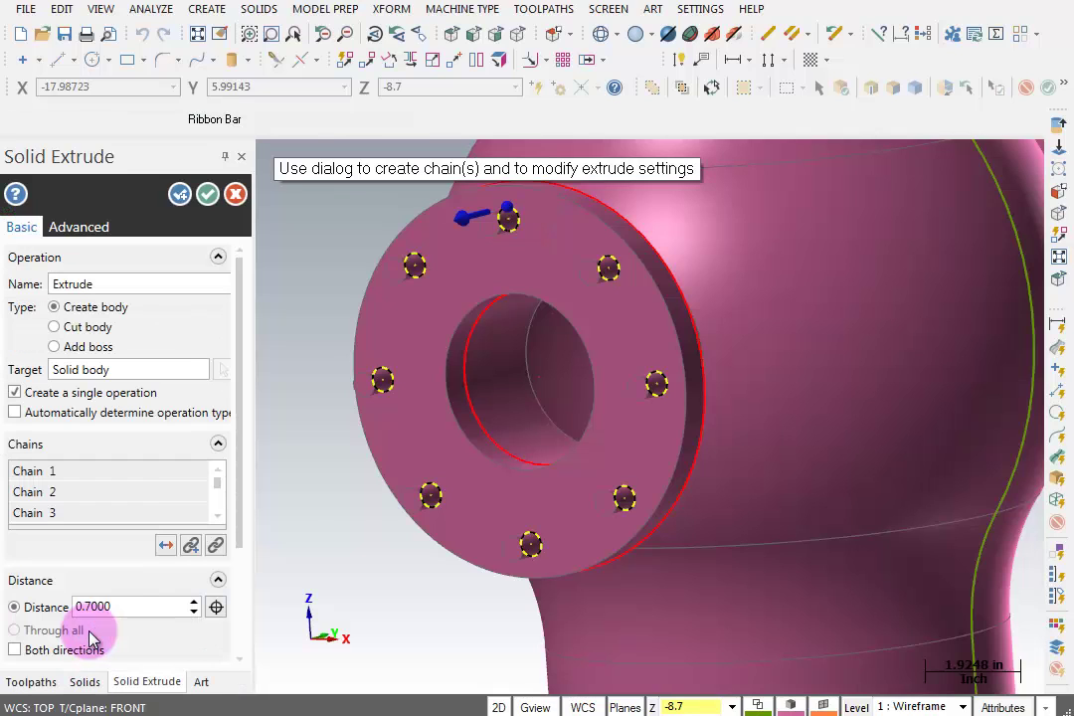
# Step: Rename the extrude 'Front Side Flange Holes', set Cut body with reversed direction, and apply
pyautogui.moveTo(110, 284); pyautogui.dragTo(9, 284)
pyautogui.write('Front Side Flange Holes')
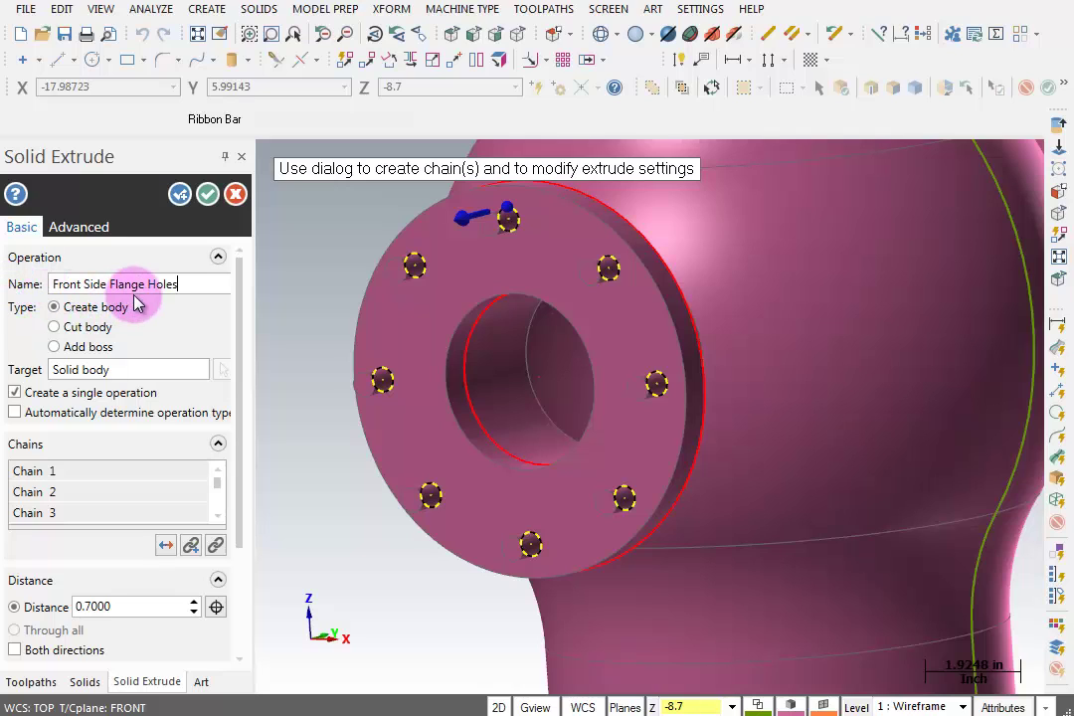
pyautogui.click(60, 327)
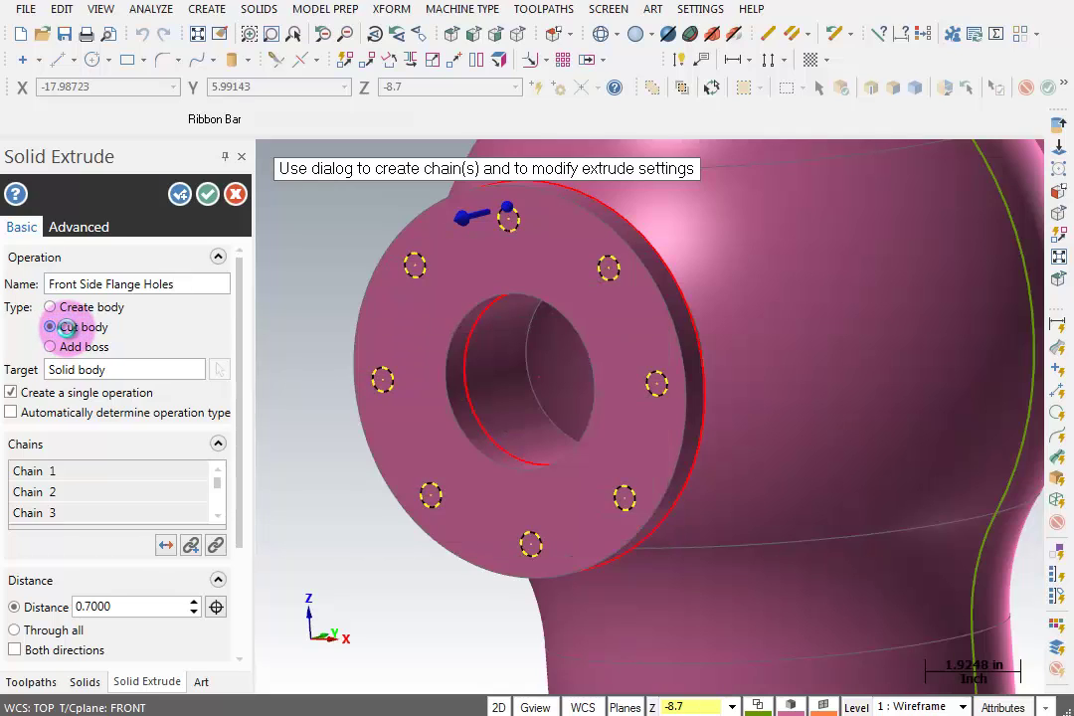
pyautogui.click(164, 547)
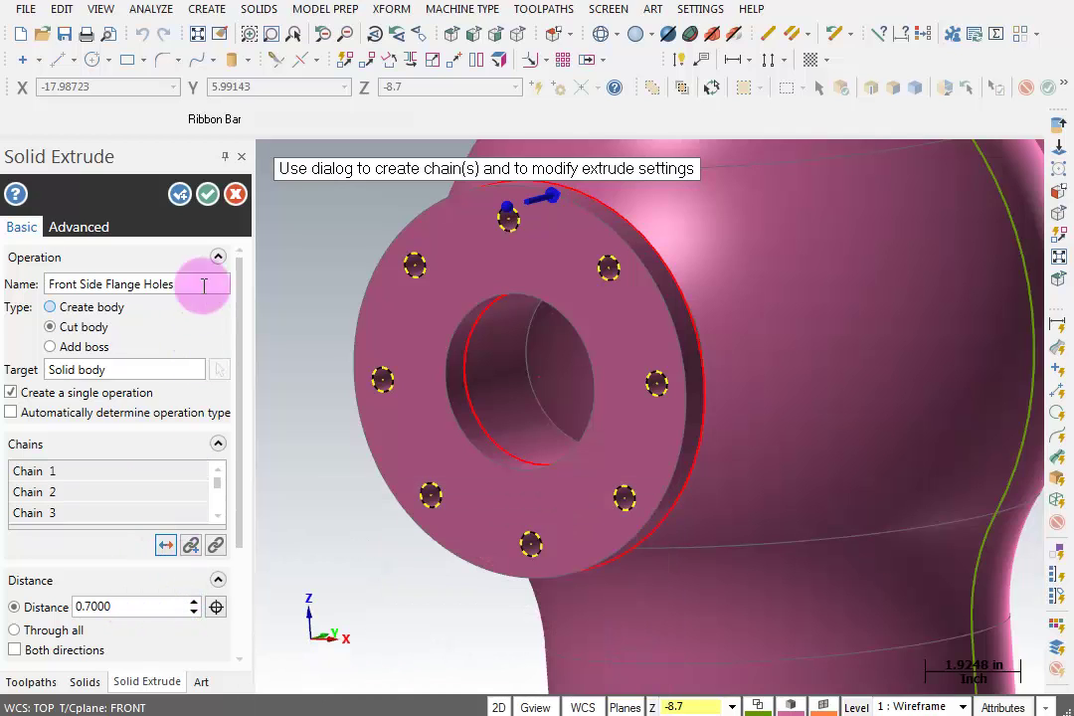
pyautogui.click(207, 196)
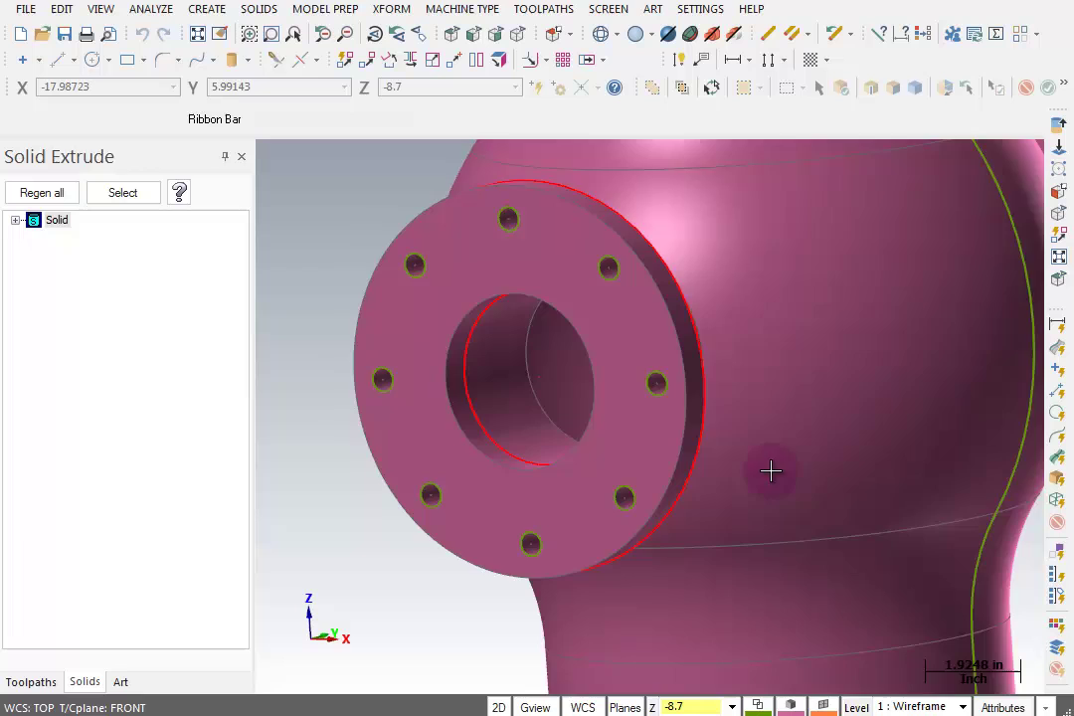
# Step: Make Solid Valve Body the main level and hide the Wireframe level
pyautogui.scroll(-5, 772, 469)
pyautogui.scroll(-1, 757, 490)
pyautogui.moveTo(756, 489)
pyautogui.mouseDown(button='middle')
pyautogui.moveTo(806, 430)
pyautogui.moveTo(775, 448)
pyautogui.moveTo(781, 438)
pyautogui.mouseUp(button='middle')
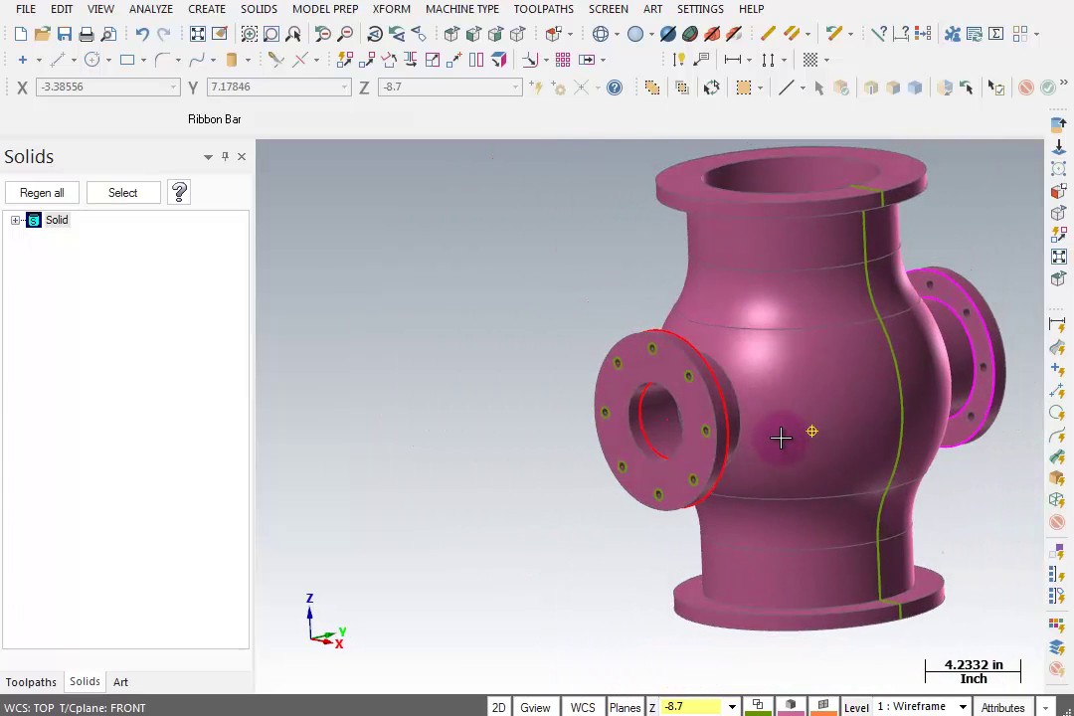
pyautogui.click(854, 706)
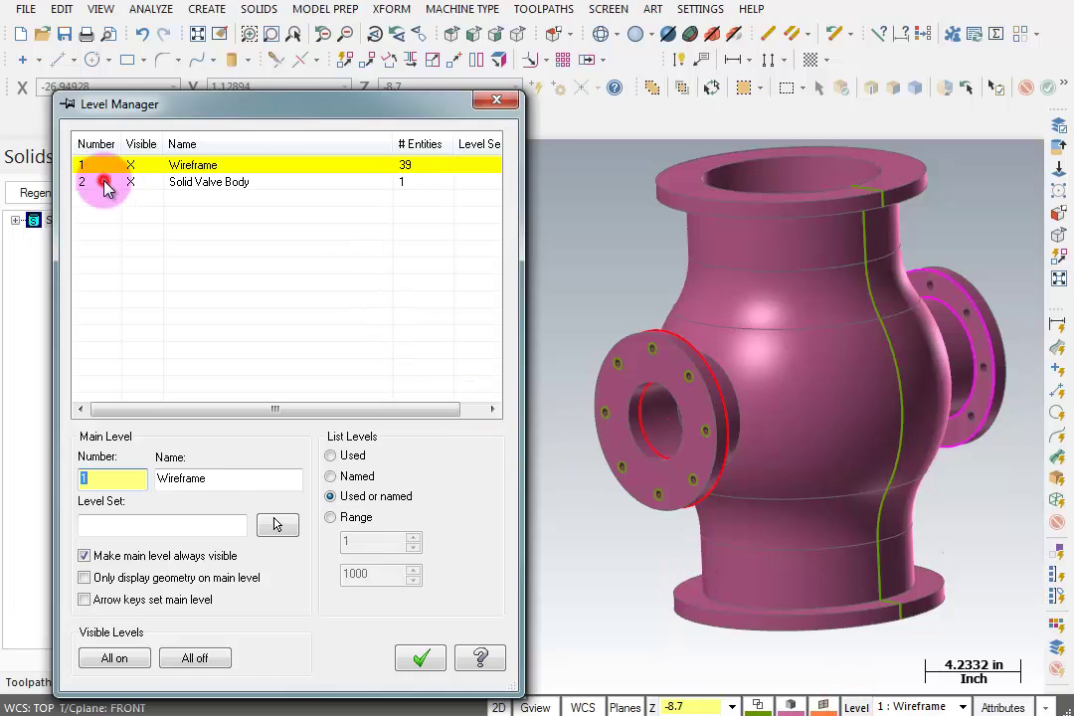
pyautogui.click(100, 184)
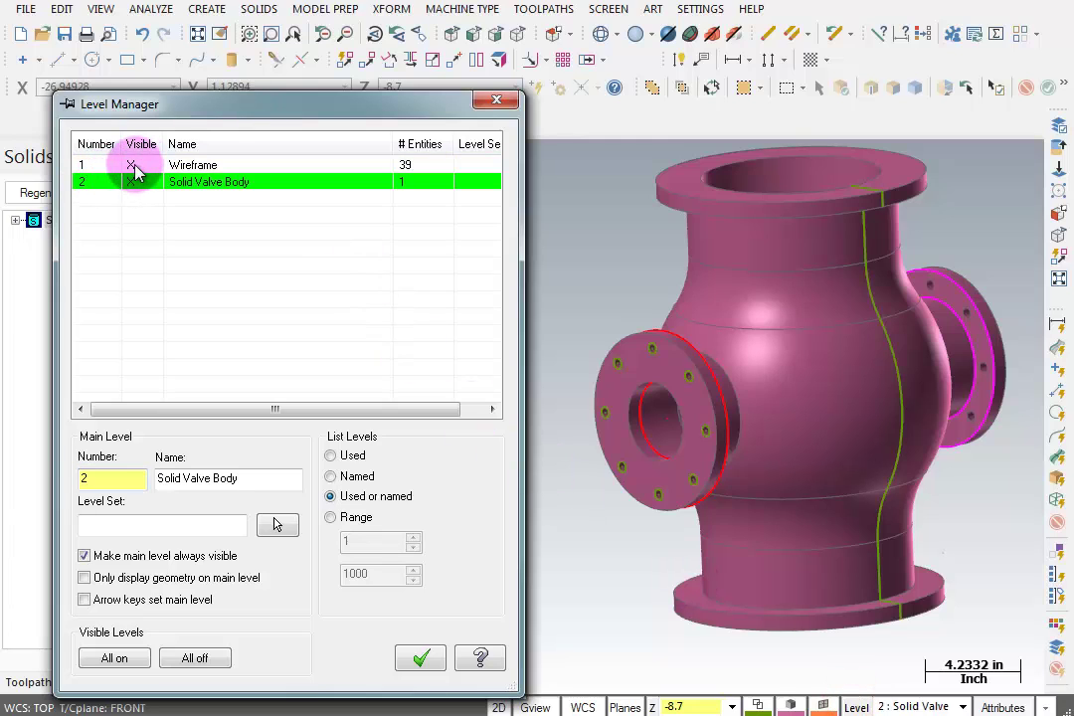
pyautogui.click(134, 169)
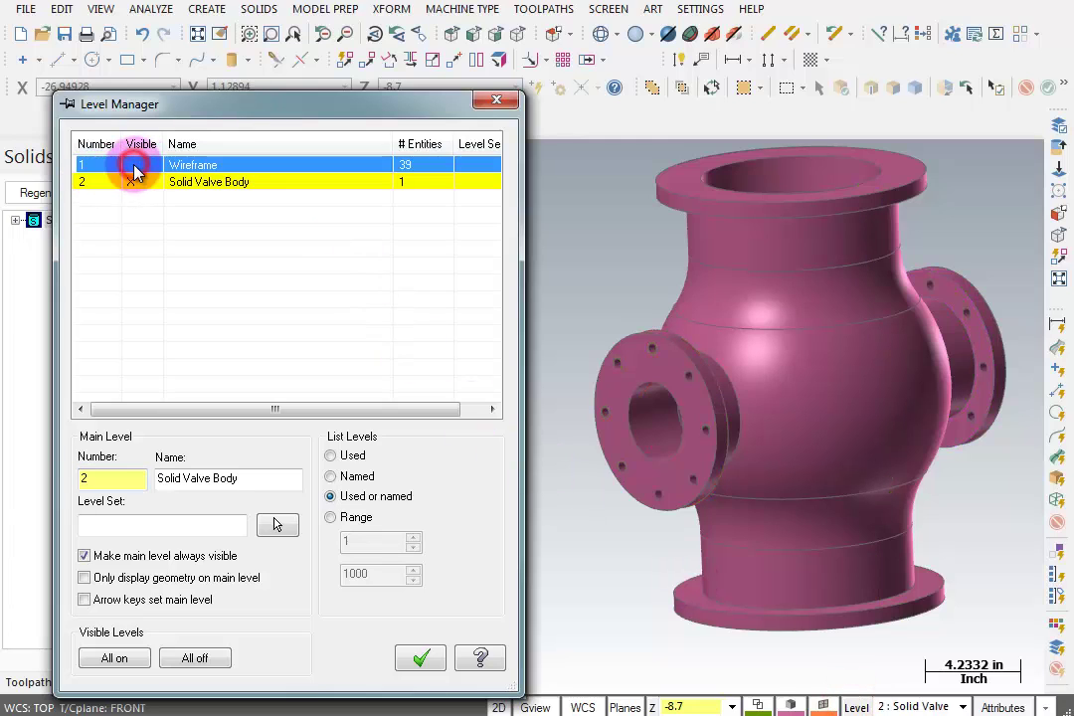
pyautogui.click(413, 659)
pyautogui.moveTo(695, 539); pyautogui.dragTo(719, 544, button='middle')
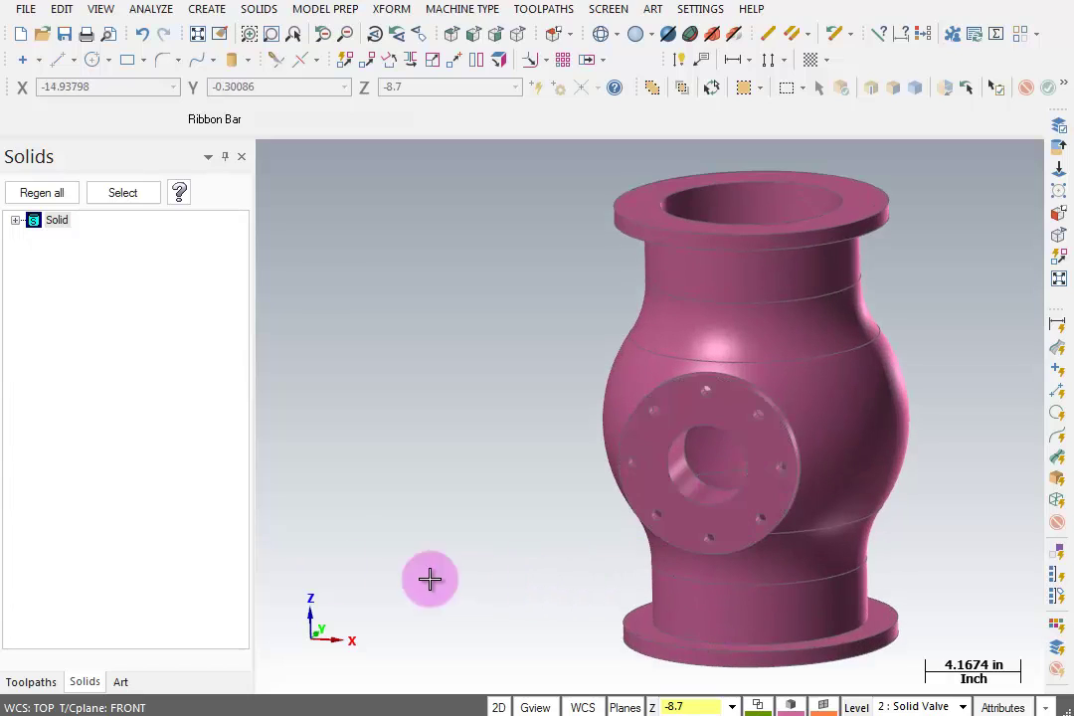